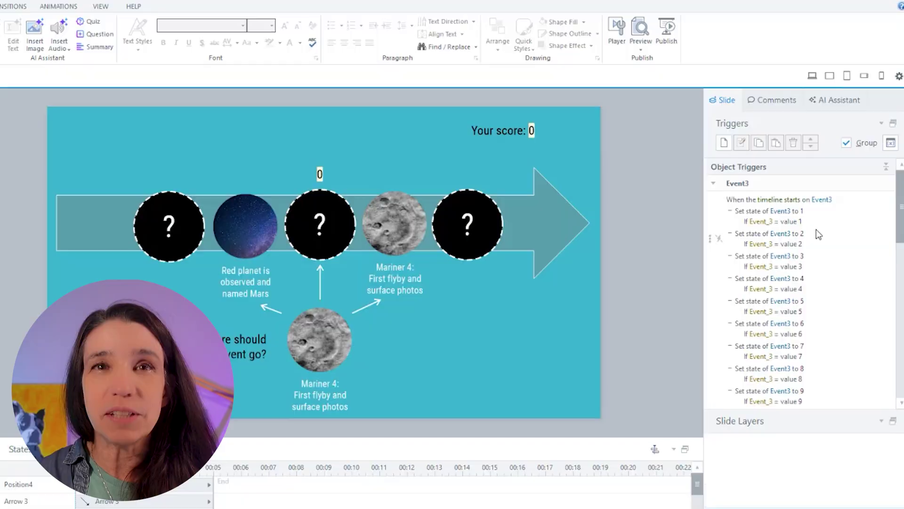
# Scroll down through the Event3 triggers in the Triggers panel.
pyautogui.scroll(-5, 818, 234)
pyautogui.scroll(-12, 819, 234)
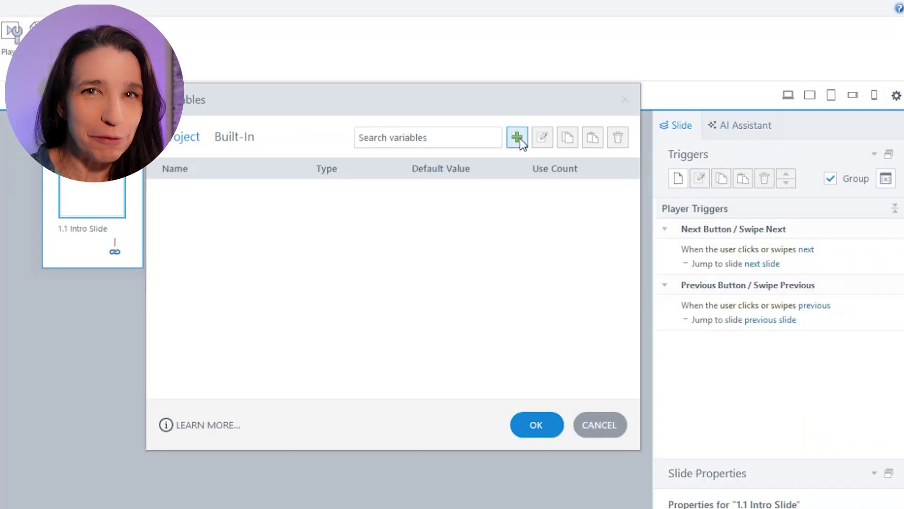
# Create text variables EventName_1 to EventName_5 by copying EventName, then delete the original.
pyautogui.click(520, 139)
pyautogui.write('EventName')
pyautogui.press('Return')
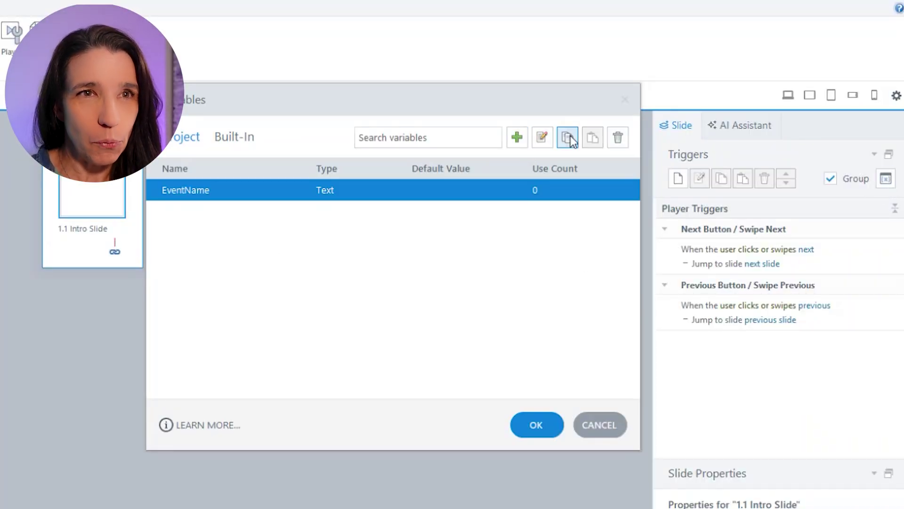
pyautogui.click(567, 137)
pyautogui.tripleClick(589, 137)
pyautogui.doubleClick(589, 137)
pyautogui.click(417, 191)
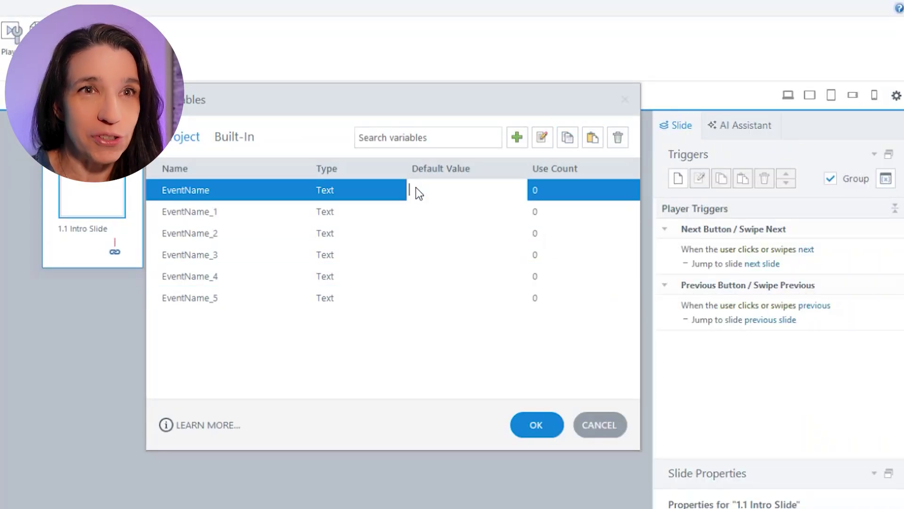
pyautogui.click(618, 137)
# Create Number variables EventDate_1 to EventDate_5 from EventDate, then delete the unnumbered original.
pyautogui.click(517, 138)
pyautogui.write('EventDate')
pyautogui.press('Tab')
pyautogui.press('Up')
pyautogui.press('Return')
pyautogui.click(567, 137)
pyautogui.click(593, 137)
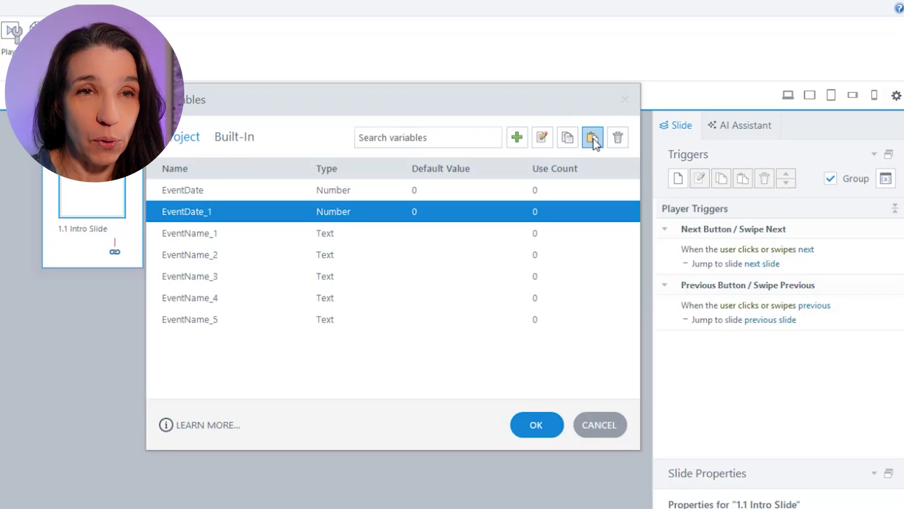
pyautogui.tripleClick(592, 137)
pyautogui.click(592, 137)
pyautogui.scroll(1, 259, 260)
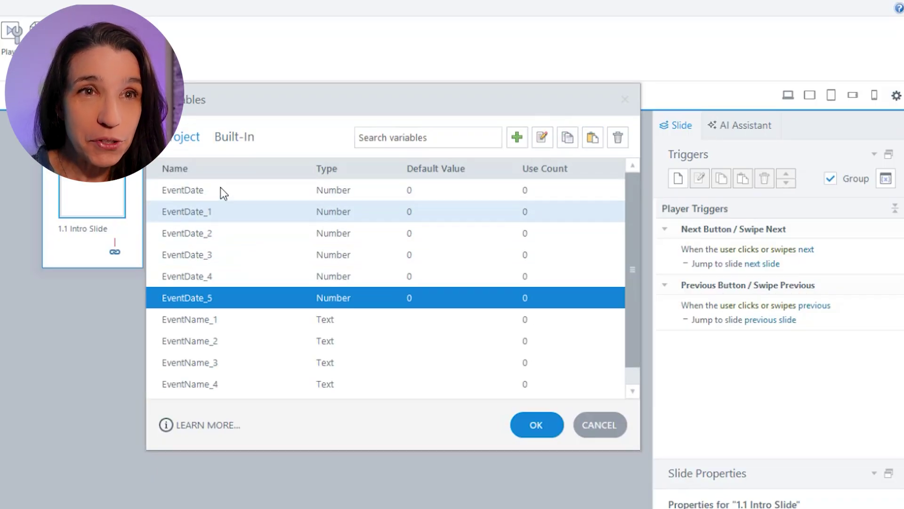
pyautogui.click(221, 190)
pyautogui.press('Delete')
# Add Number variables PositionChoice and Score.
pyautogui.click(517, 137)
pyautogui.write('PositionChoice')
pyautogui.press('Tab')
pyautogui.press('Up')
pyautogui.press('Return')
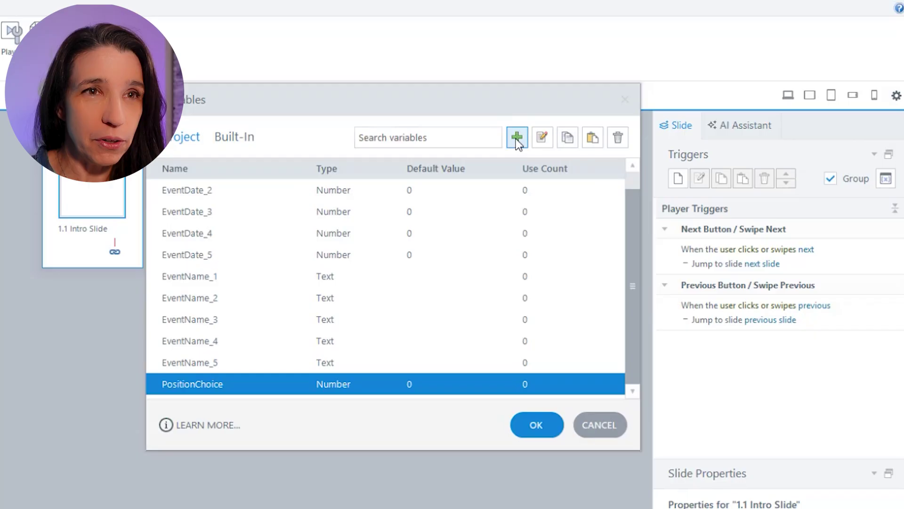
pyautogui.click(516, 139)
pyautogui.write('Score')
pyautogui.press('Tab')
pyautogui.press('Up')
pyautogui.press('Return')
# Add a True/False variable named GameOver.
pyautogui.click(516, 138)
pyautogui.write('GameOver')
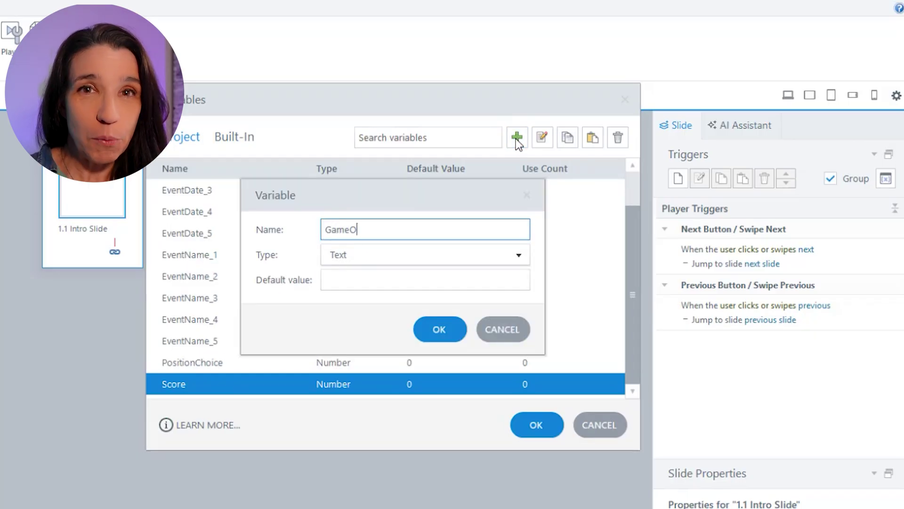
pyautogui.press('Tab')
pyautogui.press('Down')
pyautogui.press('Return')
# Add a text variable QuizName and a Number variable QuizDate.
pyautogui.click(515, 139)
pyautogui.write('Quiz')
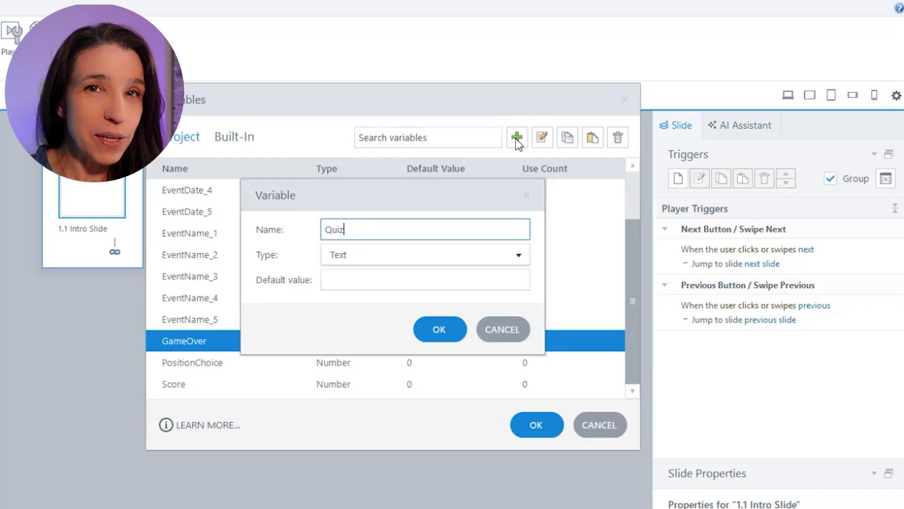
pyautogui.write('Name')
pyautogui.press('Return')
pyautogui.click(516, 138)
pyautogui.write('Quiz')
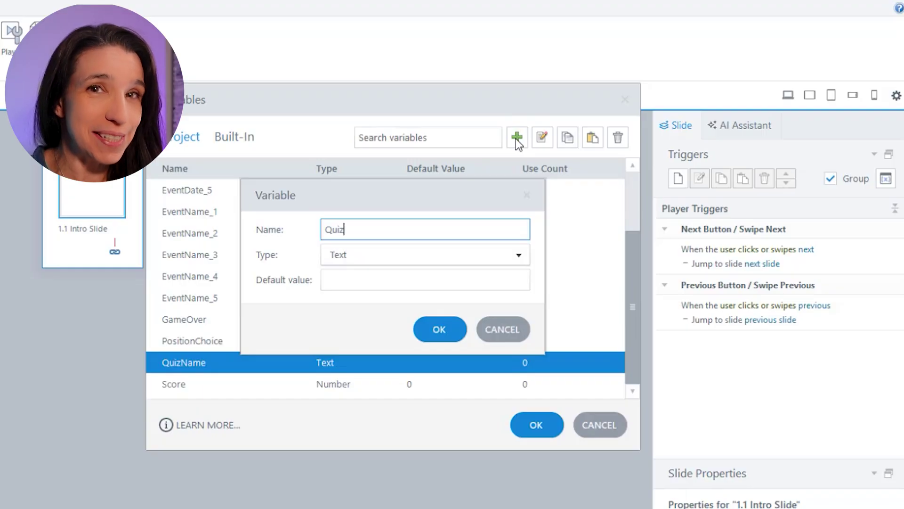
pyautogui.write('Date')
pyautogui.press('Tab')
pyautogui.press('Up')
pyautogui.press('Return')
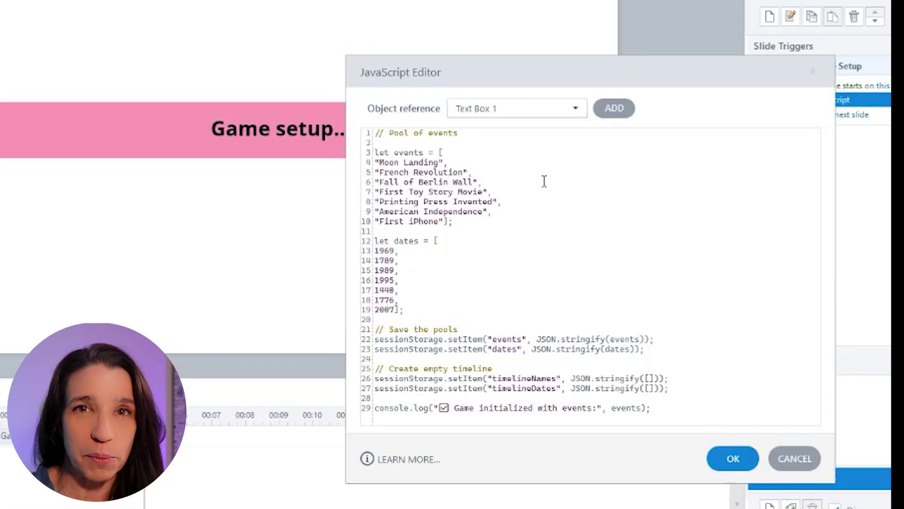
# Highlight the event name and date lists, pairing Moon Landing with 1969 and French Revolution with 1789.
pyautogui.moveTo(454, 222); pyautogui.dragTo(350, 165)
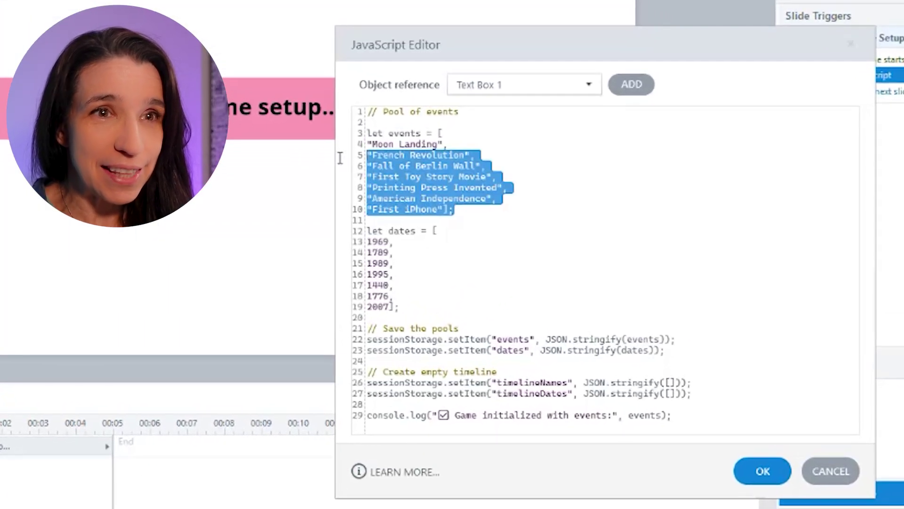
pyautogui.moveTo(340, 158); pyautogui.dragTo(340, 144)
pyautogui.click(603, 159)
pyautogui.moveTo(413, 307); pyautogui.dragTo(342, 243)
pyautogui.click(442, 144)
pyautogui.moveTo(442, 144); pyautogui.dragTo(368, 144)
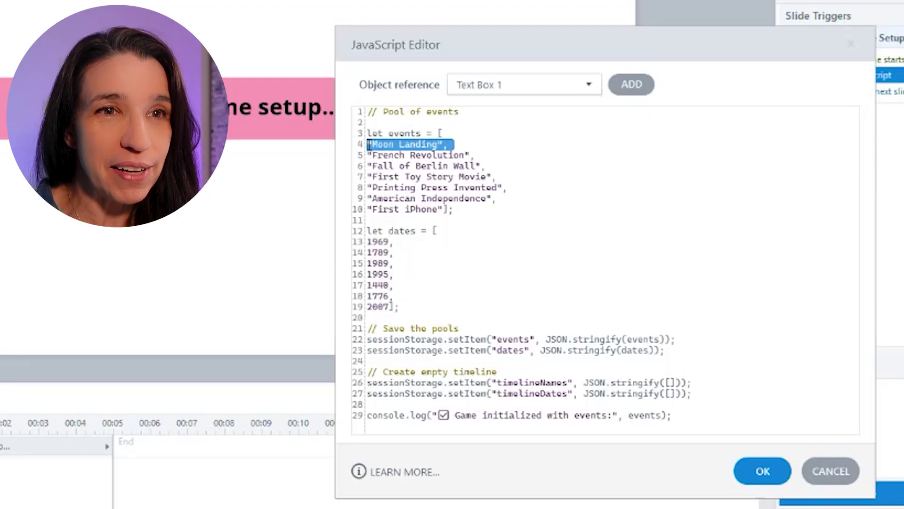
pyautogui.moveTo(399, 242); pyautogui.dragTo(360, 244)
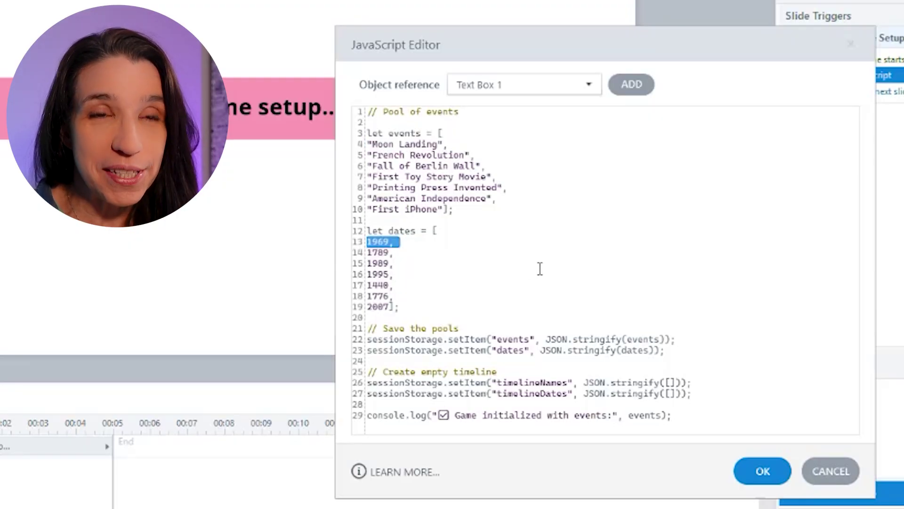
pyautogui.moveTo(478, 155); pyautogui.dragTo(368, 155)
pyautogui.moveTo(399, 252); pyautogui.dragTo(367, 253)
pyautogui.click(581, 281)
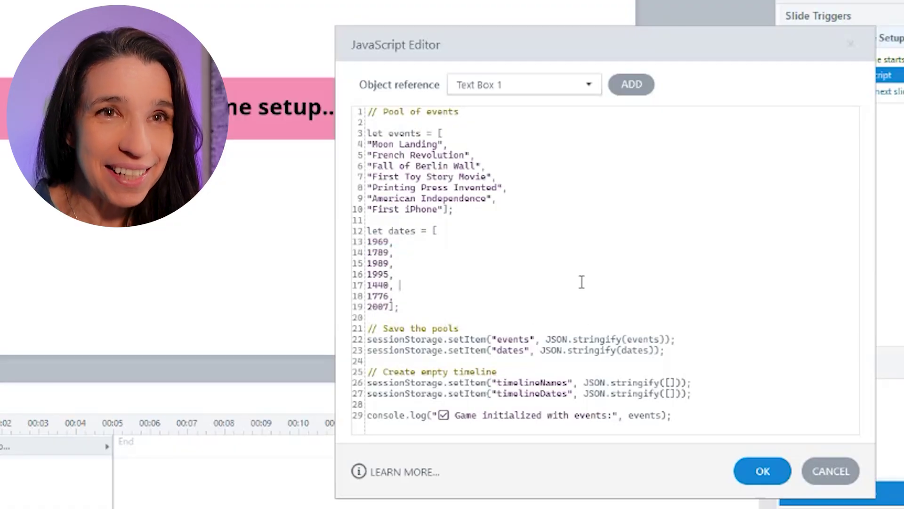
pyautogui.moveTo(456, 209); pyautogui.dragTo(352, 145)
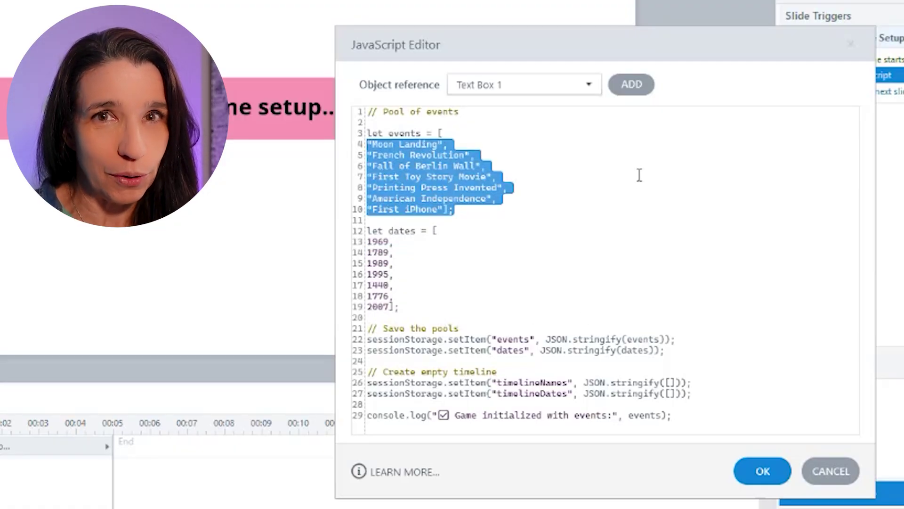
# Highlight the pool-saving and empty timelineNames/timelineDates lines, then close the script keeping the code.
pyautogui.moveTo(666, 351); pyautogui.dragTo(304, 330)
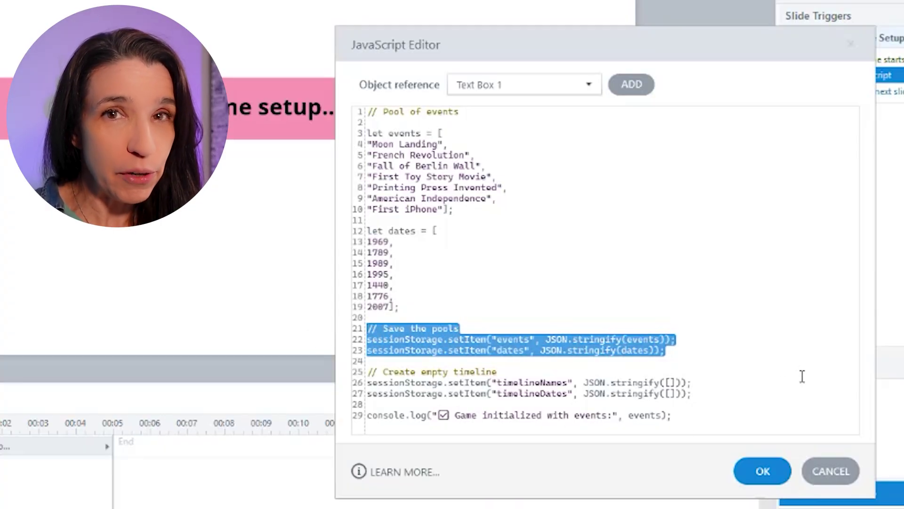
pyautogui.moveTo(694, 395); pyautogui.dragTo(359, 372)
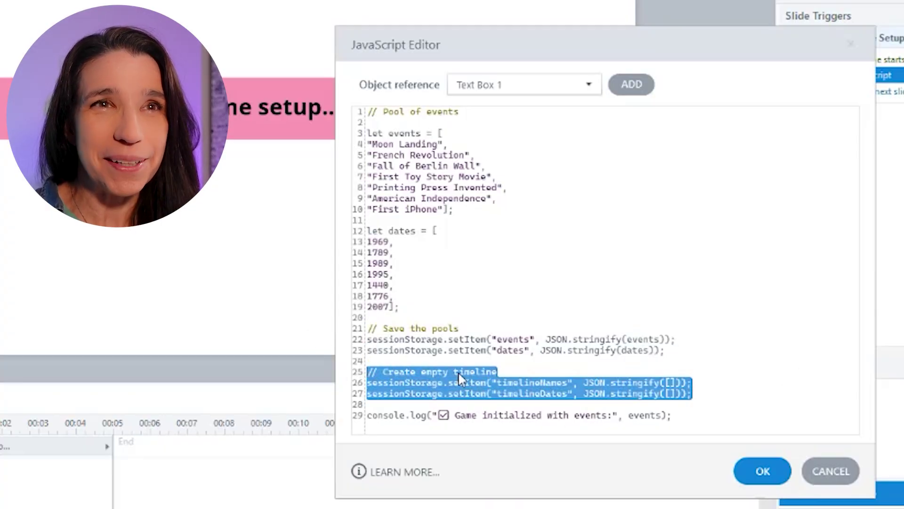
pyautogui.click(761, 369)
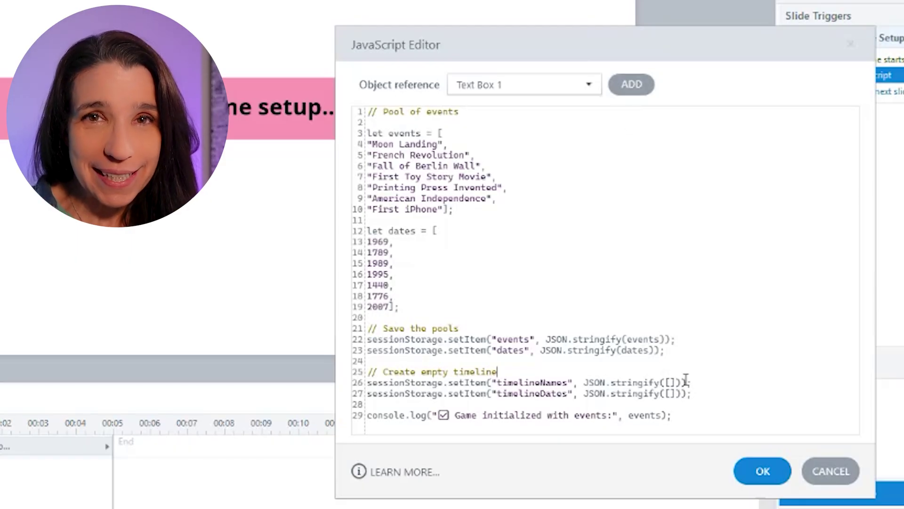
pyautogui.moveTo(706, 384); pyautogui.dragTo(367, 383)
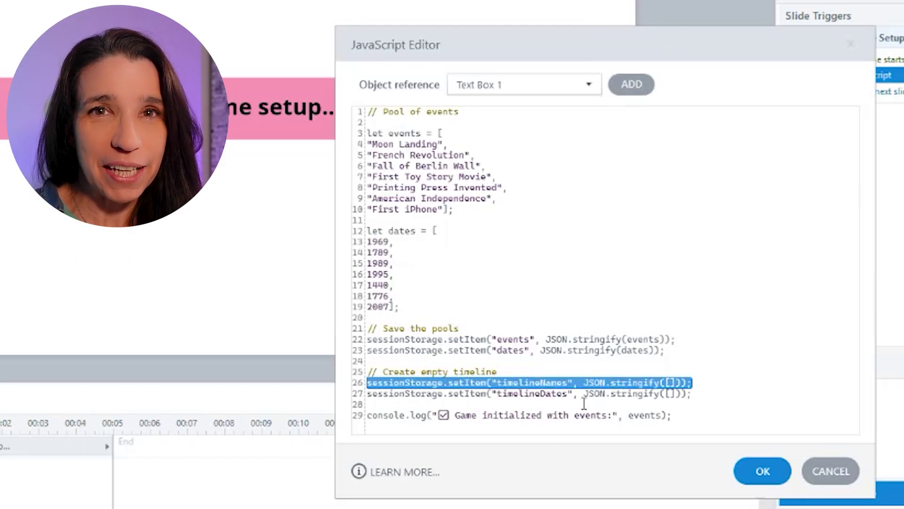
pyautogui.moveTo(697, 395); pyautogui.dragTo(366, 393)
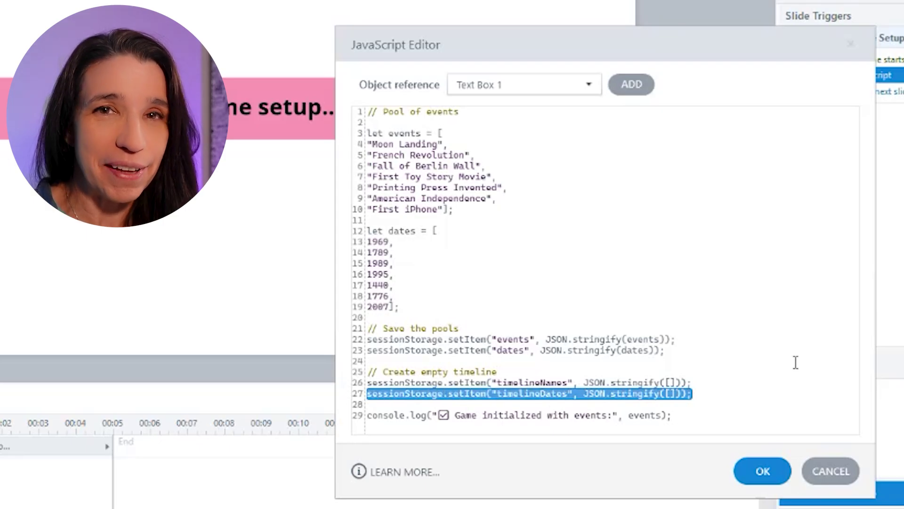
pyautogui.click(762, 471)
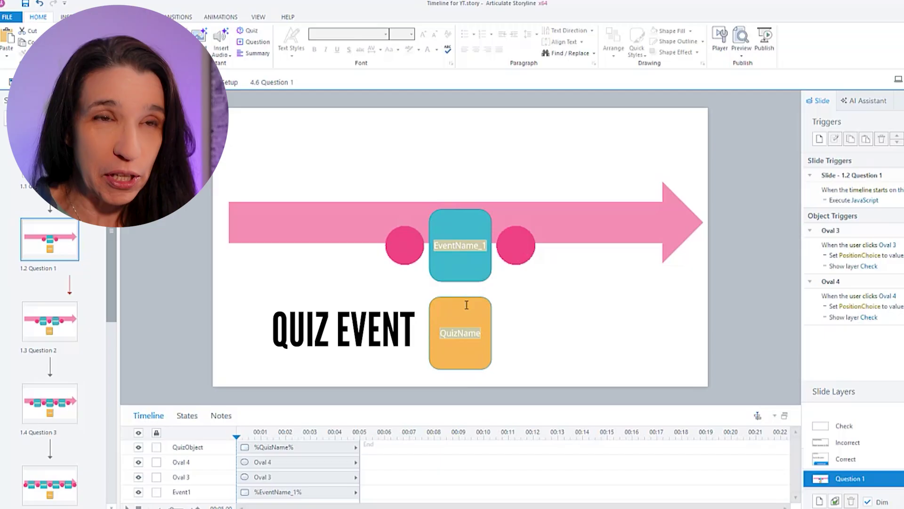
# Open Question 1's script and highlight pool loading, random anchor name/date selection and its removal.
pyautogui.doubleClick(850, 199)
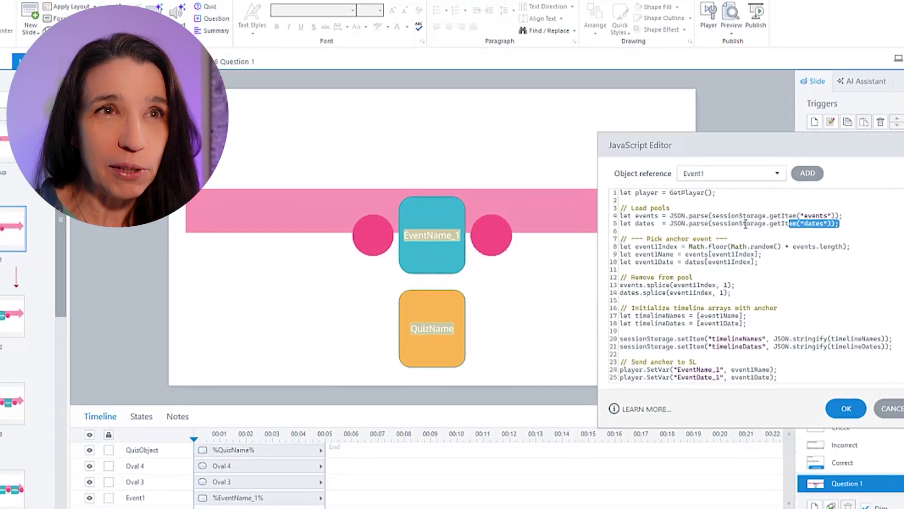
pyautogui.moveTo(745, 224); pyautogui.dragTo(620, 208)
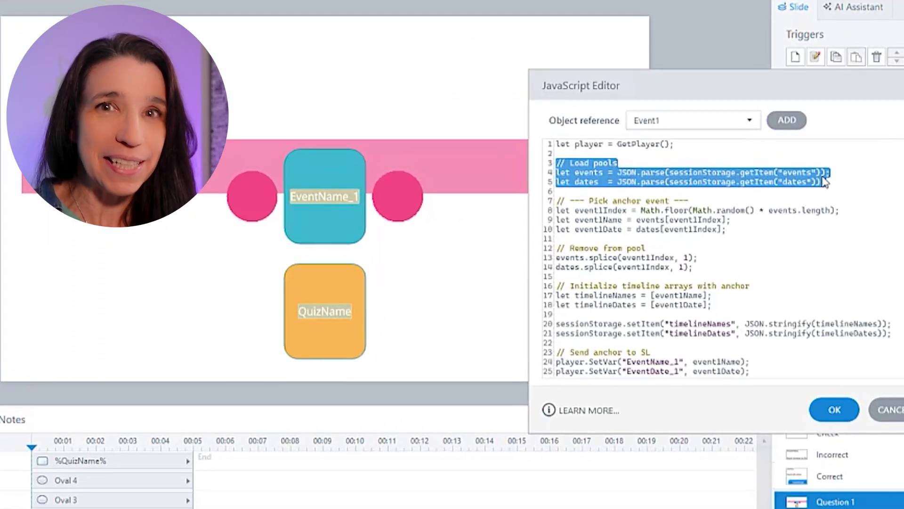
pyautogui.click(853, 179)
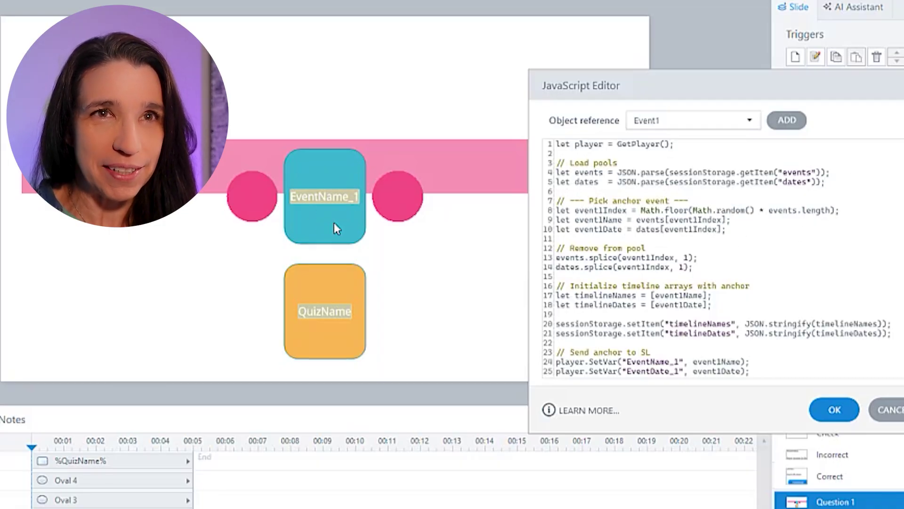
pyautogui.moveTo(840, 211); pyautogui.dragTo(521, 212)
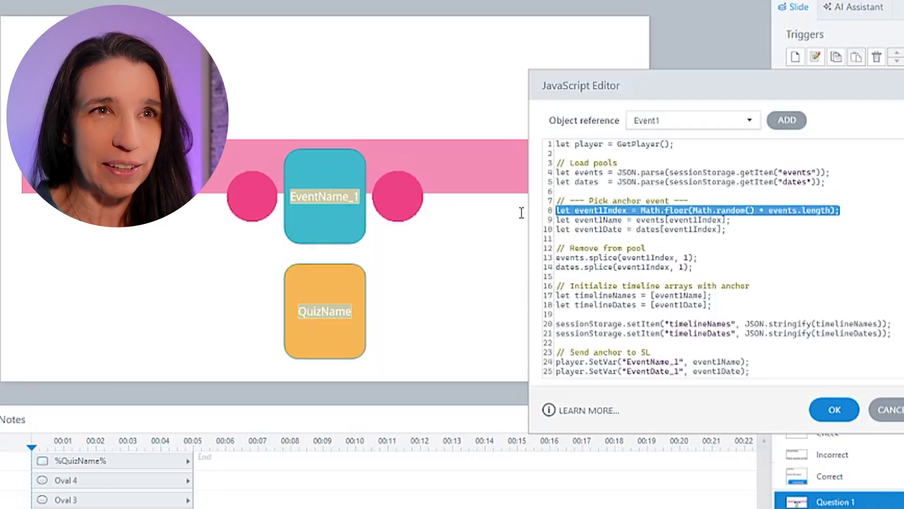
pyautogui.click(828, 224)
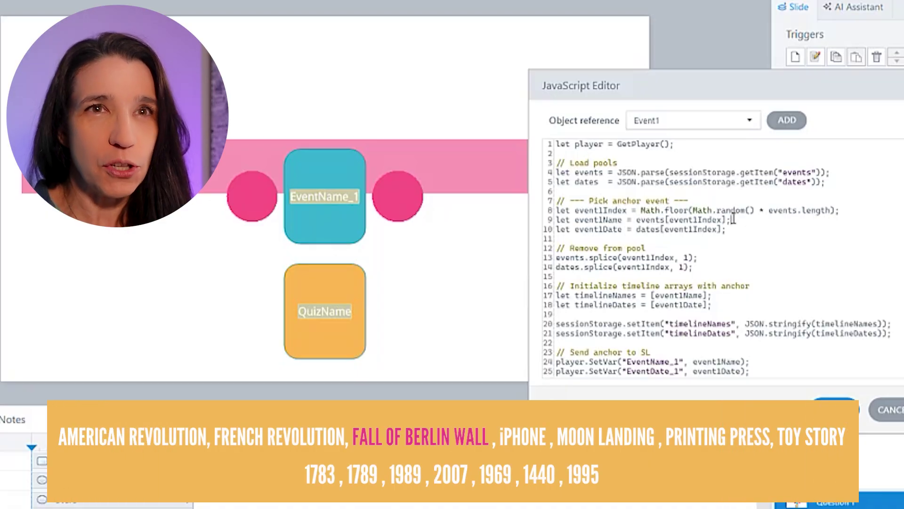
pyautogui.moveTo(730, 219); pyautogui.dragTo(561, 228)
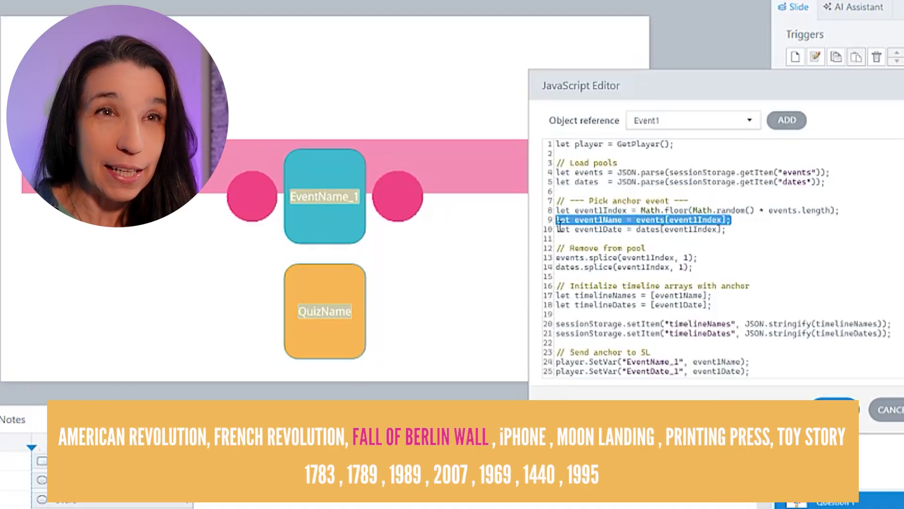
pyautogui.click(759, 228)
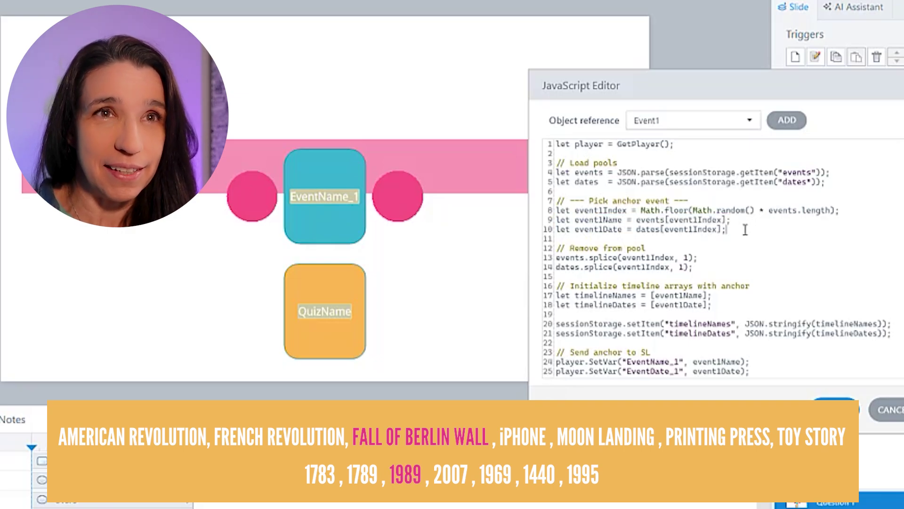
pyautogui.moveTo(745, 229); pyautogui.dragTo(551, 231)
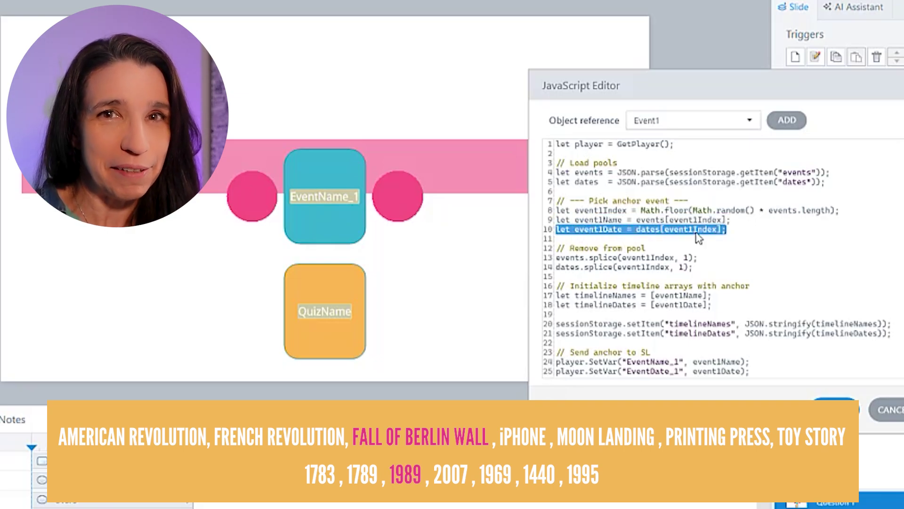
pyautogui.click(755, 231)
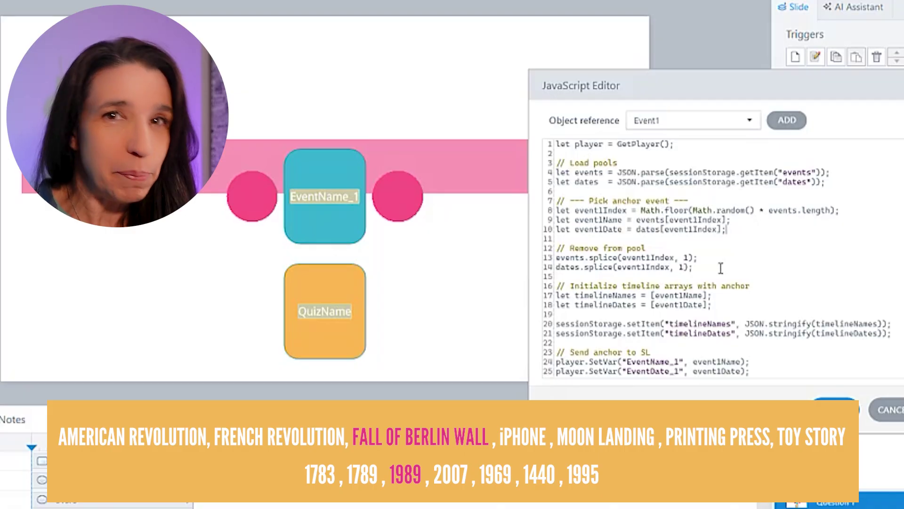
pyautogui.moveTo(721, 268); pyautogui.dragTo(543, 248)
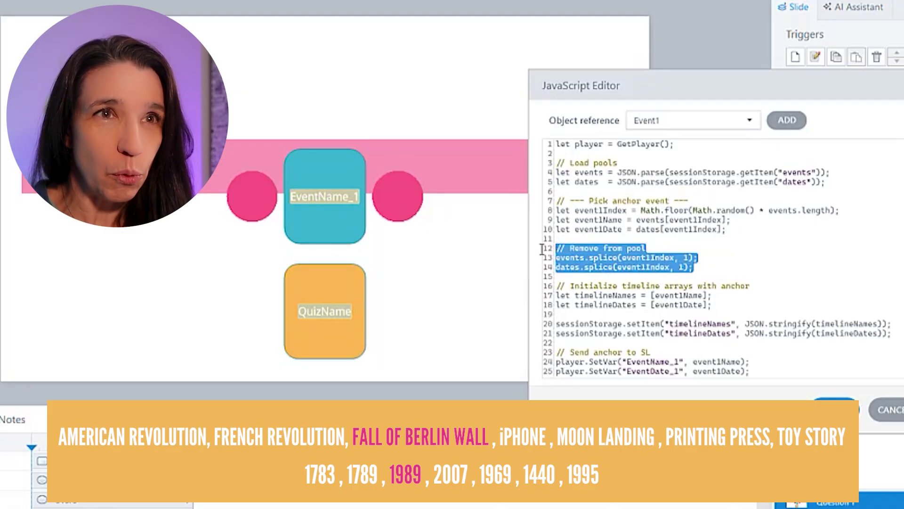
pyautogui.click(753, 253)
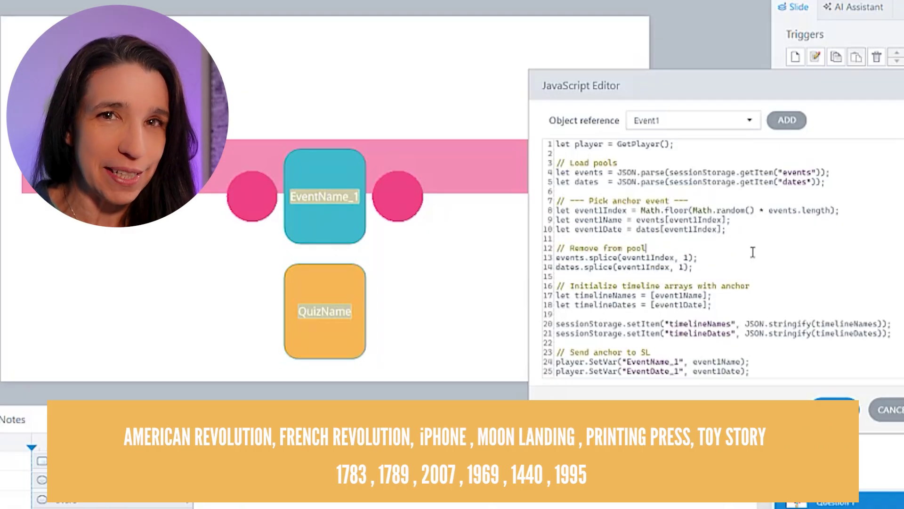
# Highlight the timeline array setup and saving, sending the anchor to Storyline, and quiz-event picking.
pyautogui.scroll(-4, 752, 252)
pyautogui.moveTo(727, 190); pyautogui.dragTo(555, 172)
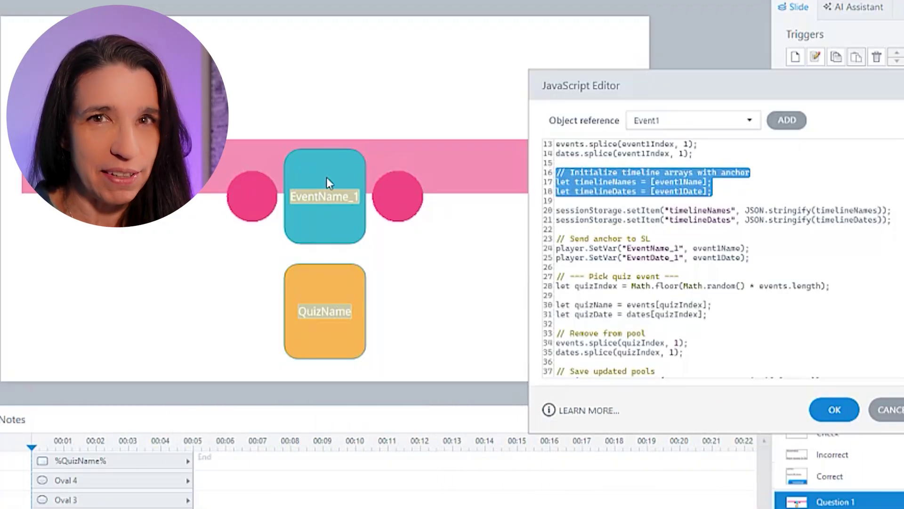
pyautogui.click(674, 205)
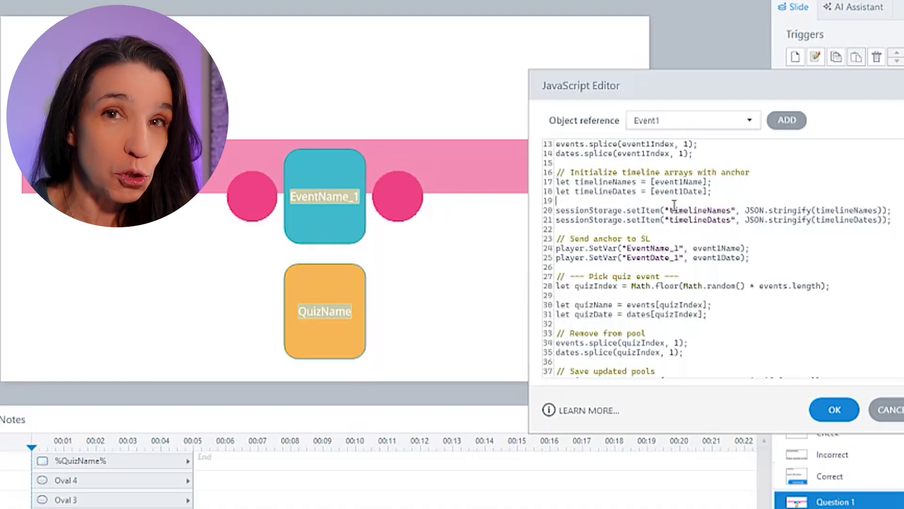
pyautogui.keyDown('shift'); pyautogui.click(550, 210); pyautogui.keyUp('shift')
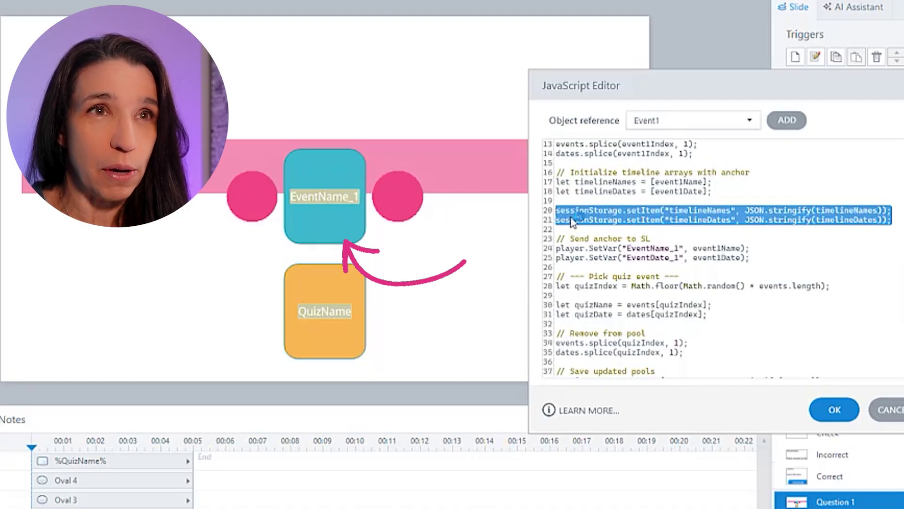
pyautogui.click(781, 246)
pyautogui.moveTo(748, 258); pyautogui.dragTo(547, 238)
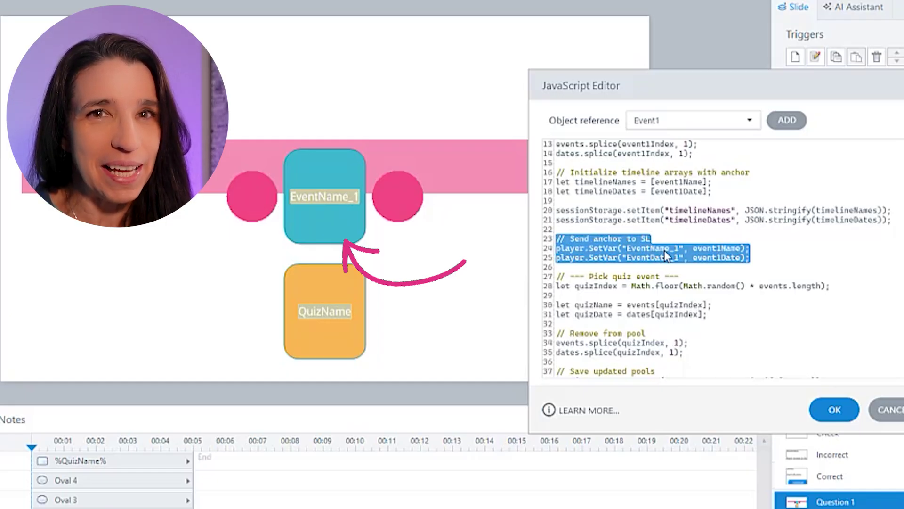
pyautogui.click(641, 264)
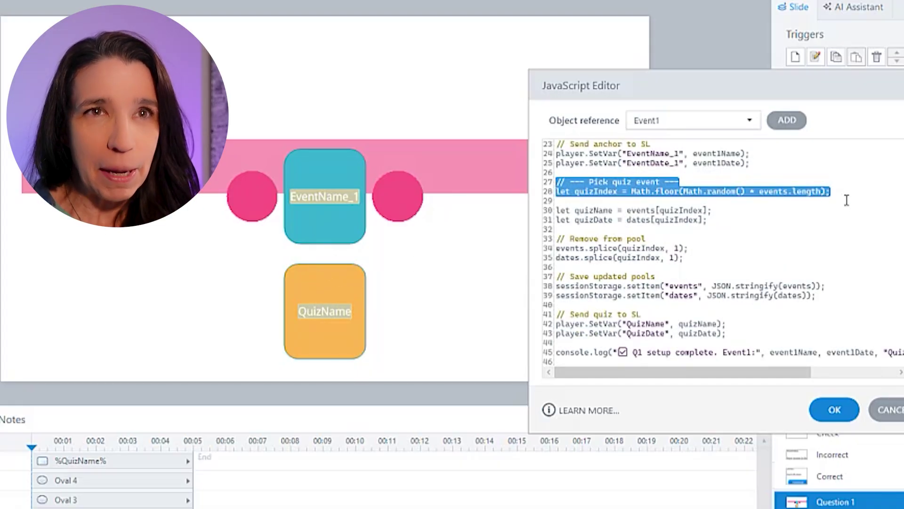
pyautogui.click(830, 191)
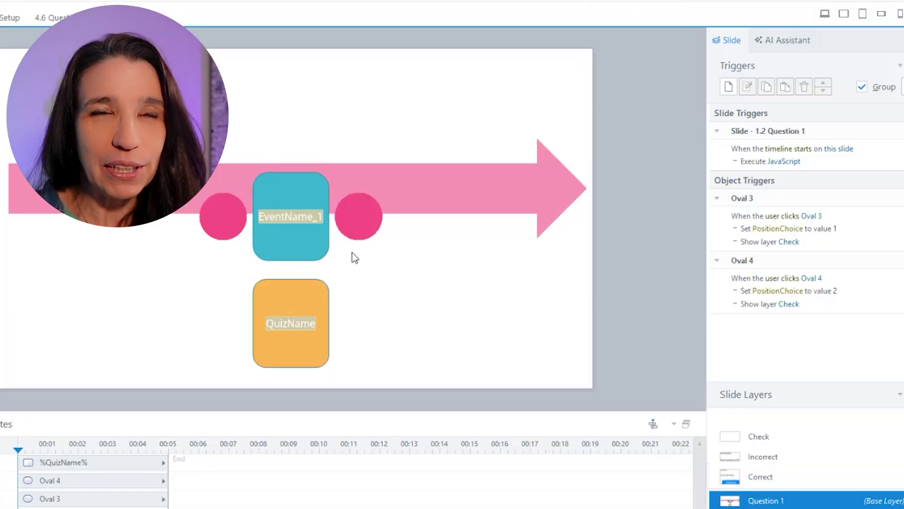
# Select Oval 3 and open the Check layer's Execute JavaScript code.
pyautogui.click(234, 225)
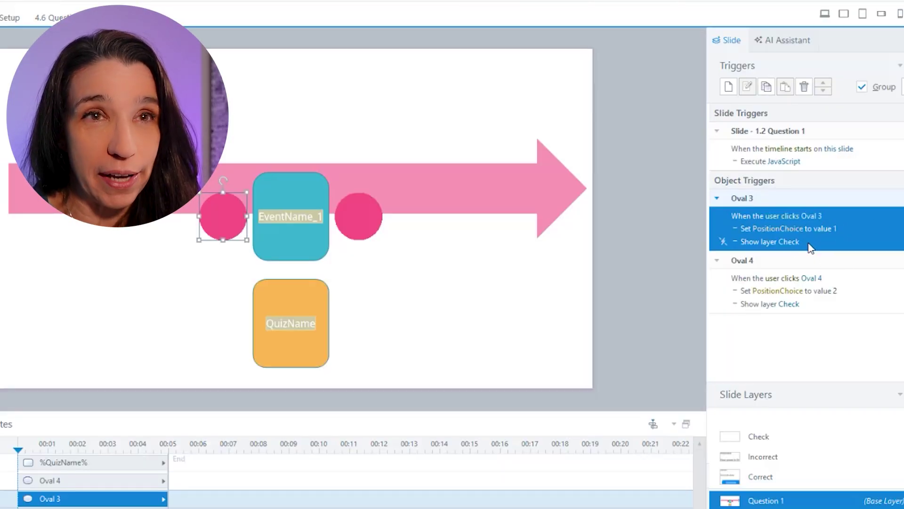
pyautogui.click(796, 431)
pyautogui.doubleClick(768, 167)
pyautogui.moveTo(396, 79); pyautogui.dragTo(446, 103)
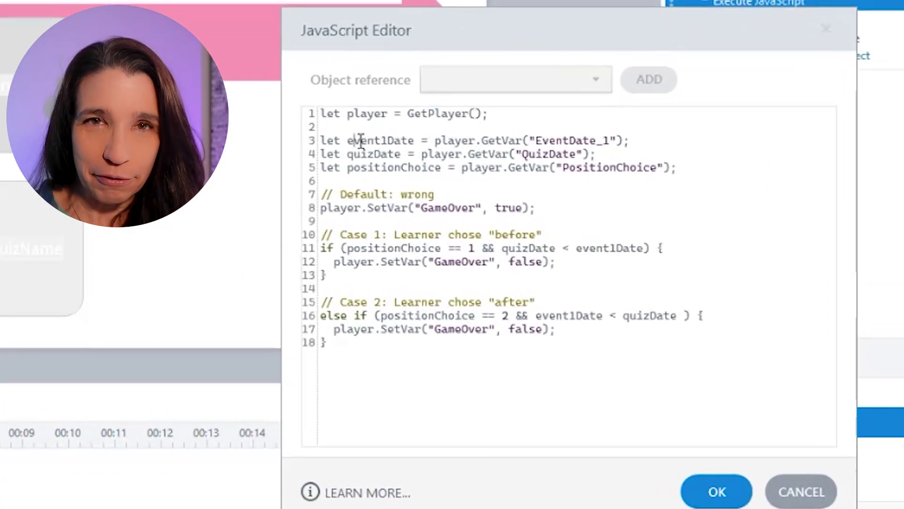
# Highlight the lines reading EventDate_1, QuizDate and PositionChoice, and the default GameOver true.
pyautogui.moveTo(416, 186); pyautogui.dragTo(678, 191)
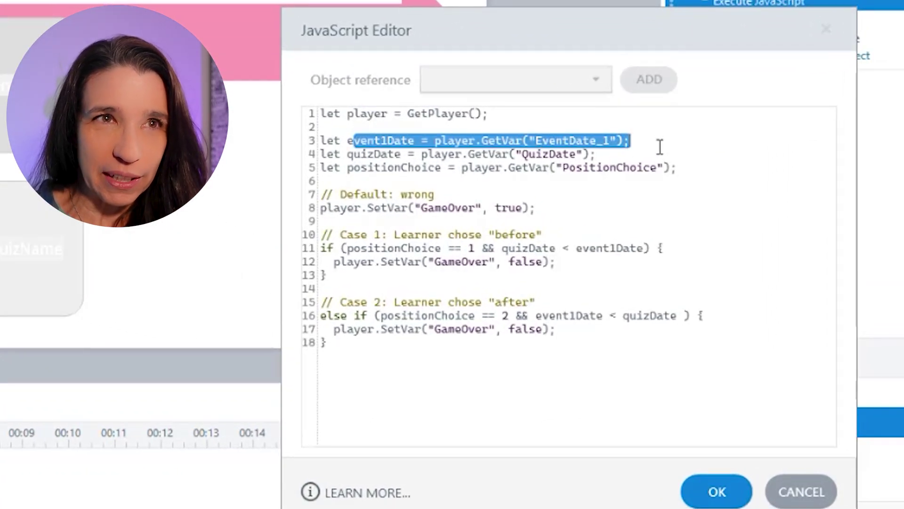
pyautogui.click(353, 154)
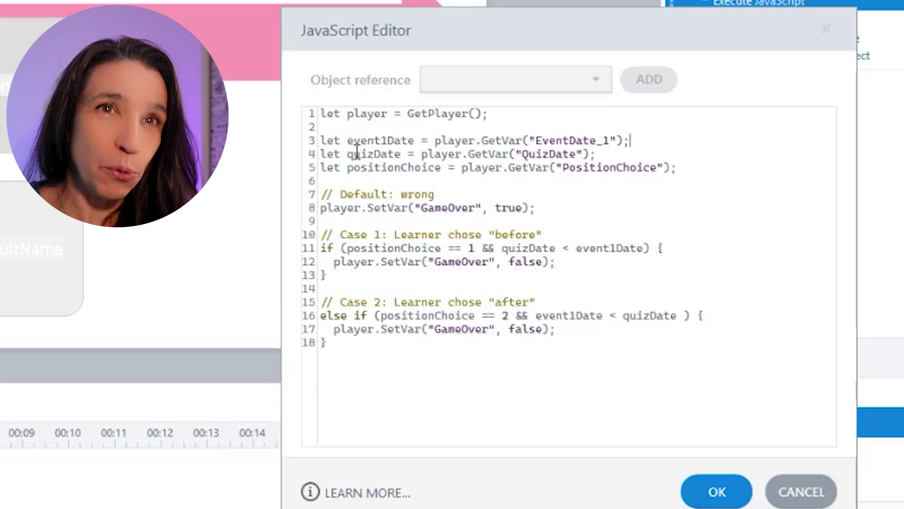
pyautogui.moveTo(353, 154); pyautogui.dragTo(616, 154)
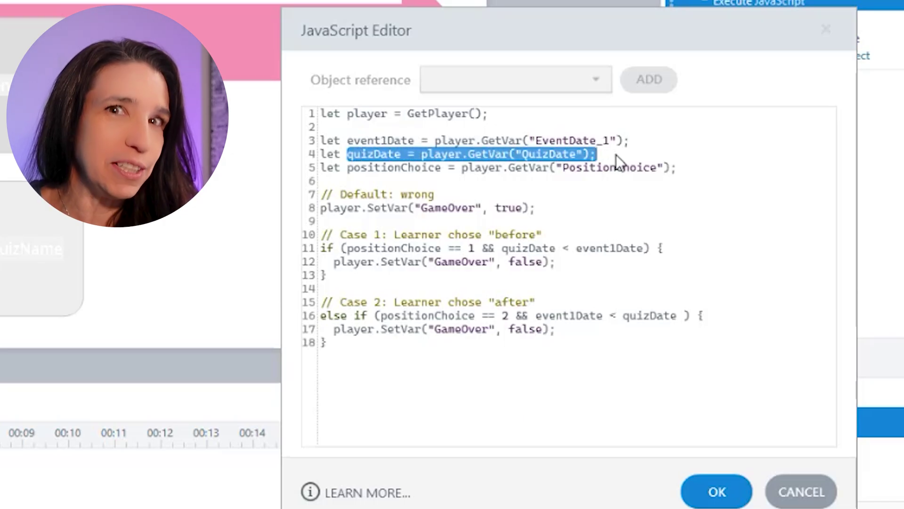
pyautogui.click(359, 174)
pyautogui.moveTo(349, 169); pyautogui.dragTo(680, 170)
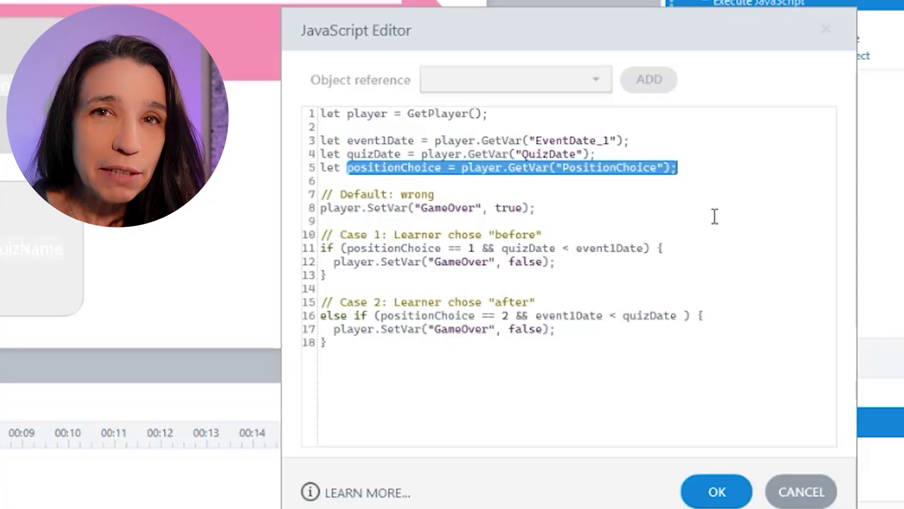
pyautogui.moveTo(569, 208); pyautogui.dragTo(322, 196)
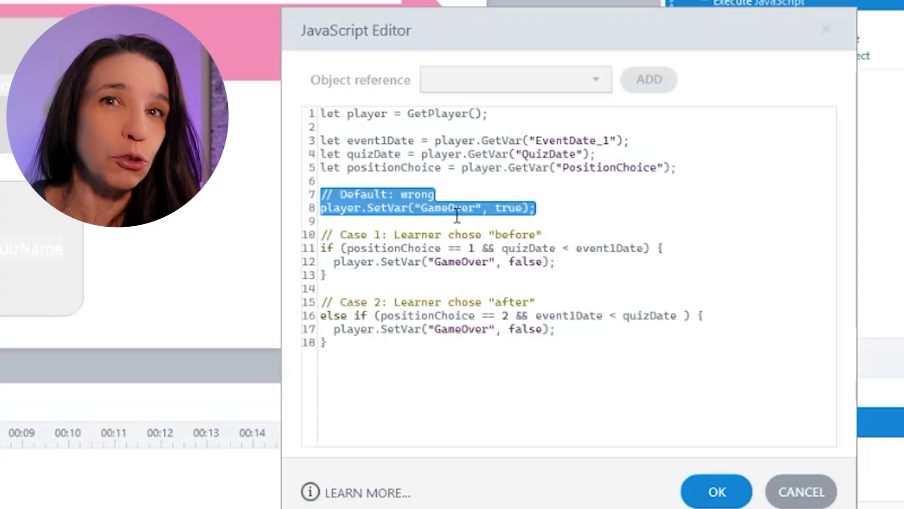
# Highlight the case 1 and case 2 quizDate/event1Date comparisons that set GameOver false.
pyautogui.doubleClick(472, 248)
pyautogui.doubleClick(522, 248)
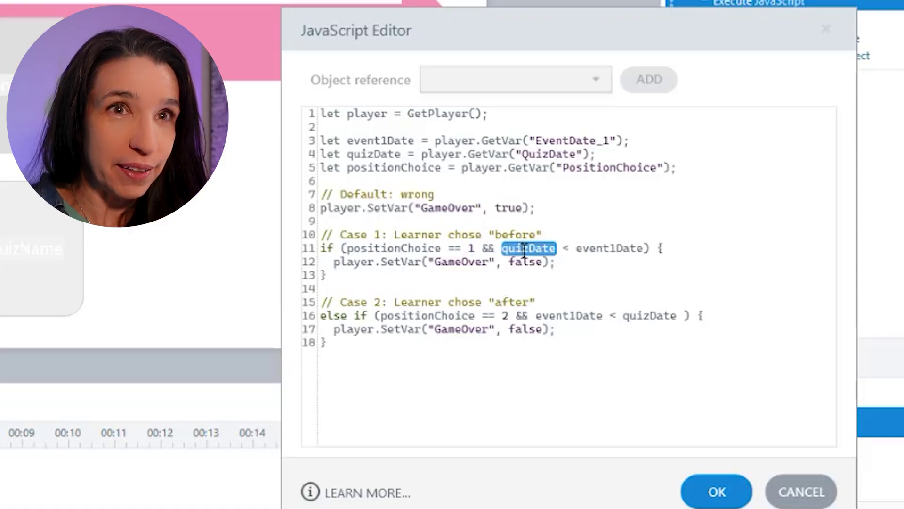
pyautogui.doubleClick(614, 248)
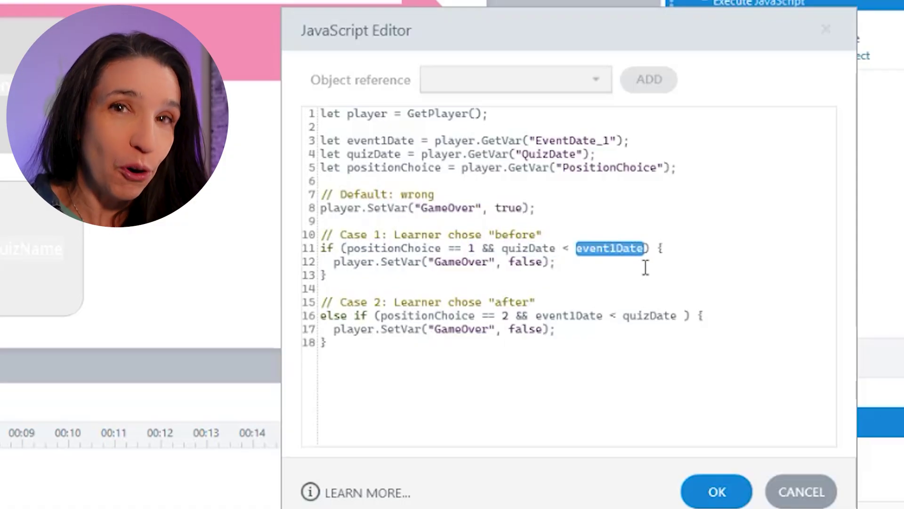
pyautogui.moveTo(581, 265); pyautogui.dragTo(321, 261)
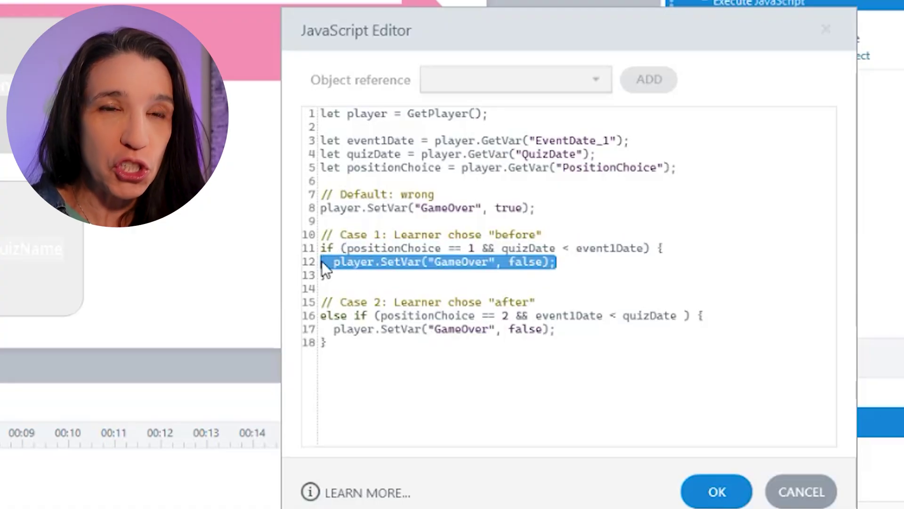
pyautogui.click(569, 263)
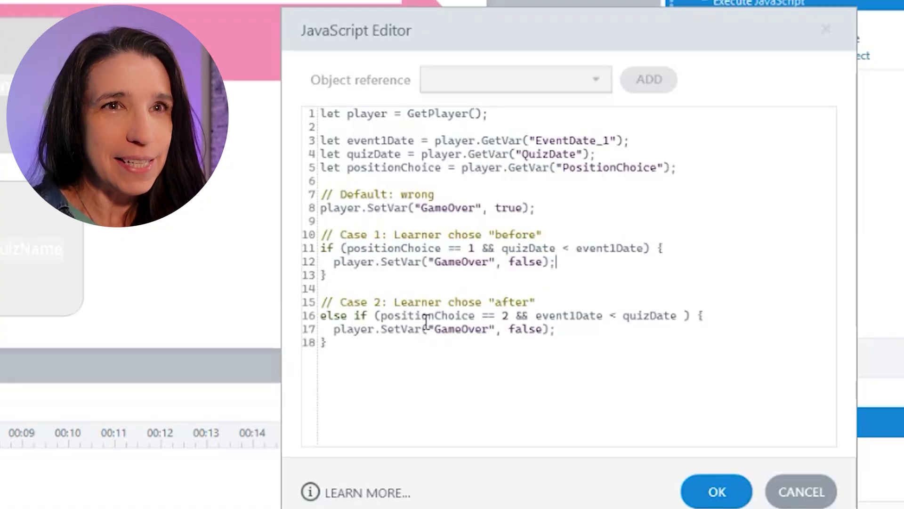
pyautogui.doubleClick(506, 315)
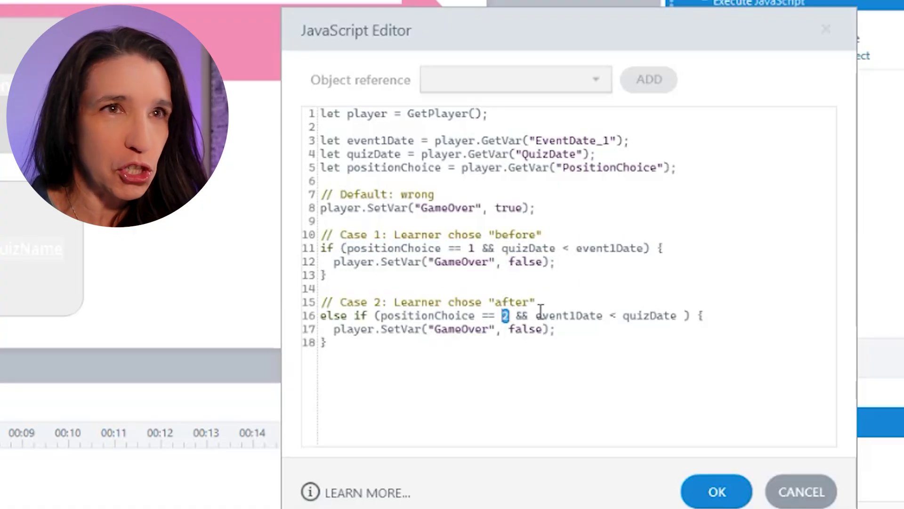
pyautogui.doubleClick(567, 315)
pyautogui.doubleClick(651, 315)
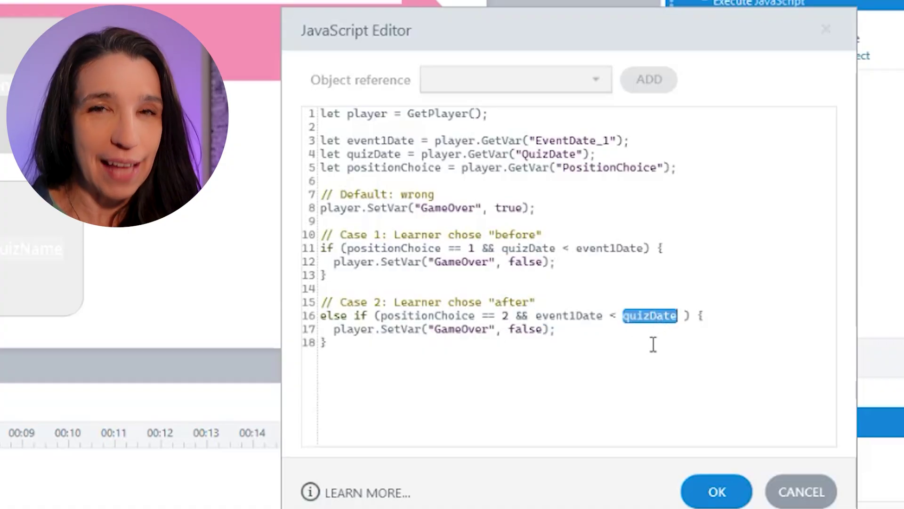
pyautogui.click(559, 332)
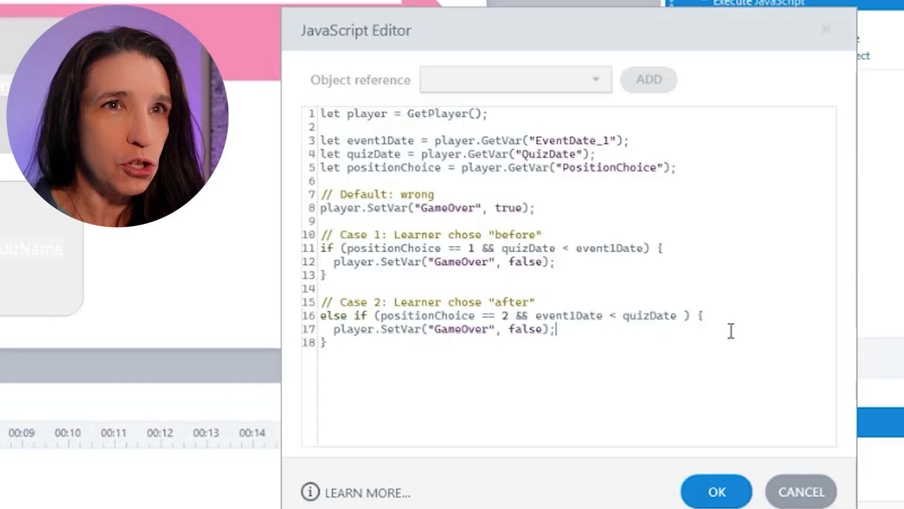
# Close the answer-check script, review the Correct layer's add-25-to-Score trigger, and open its JavaScript.
pyautogui.click(716, 479)
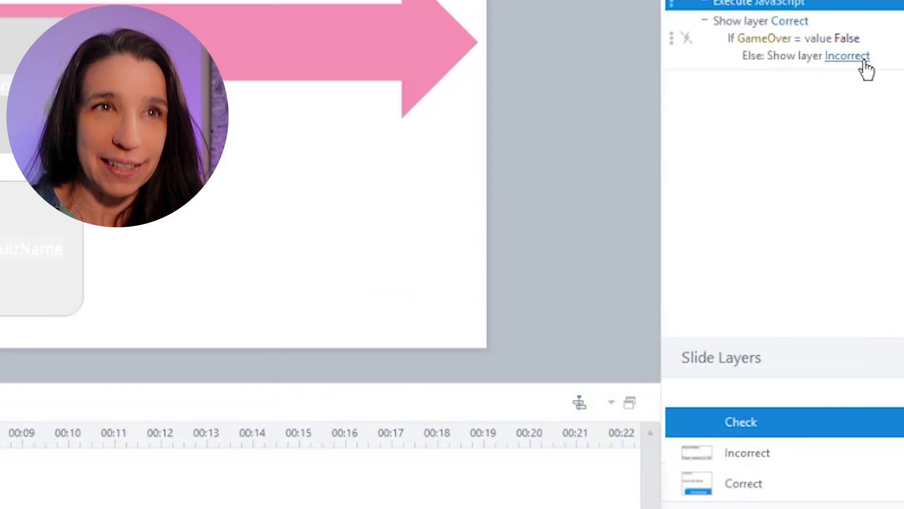
pyautogui.click(886, 31)
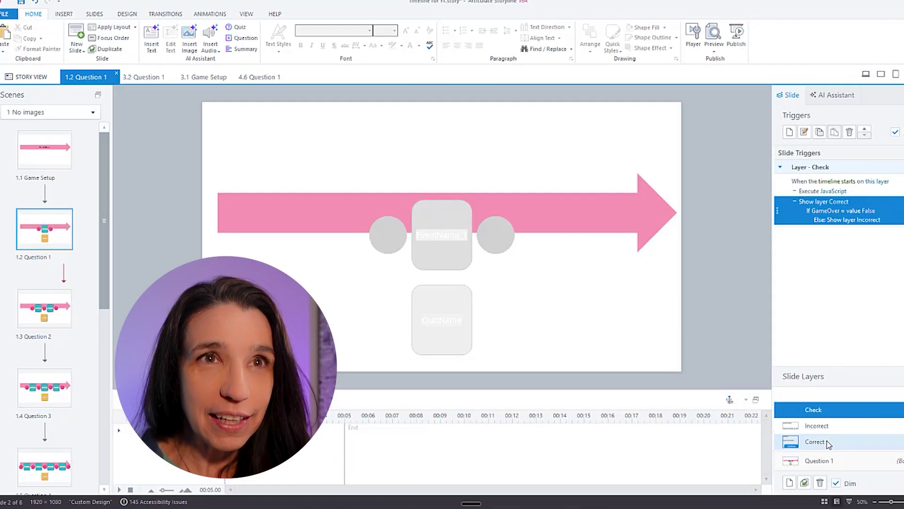
pyautogui.click(769, 485)
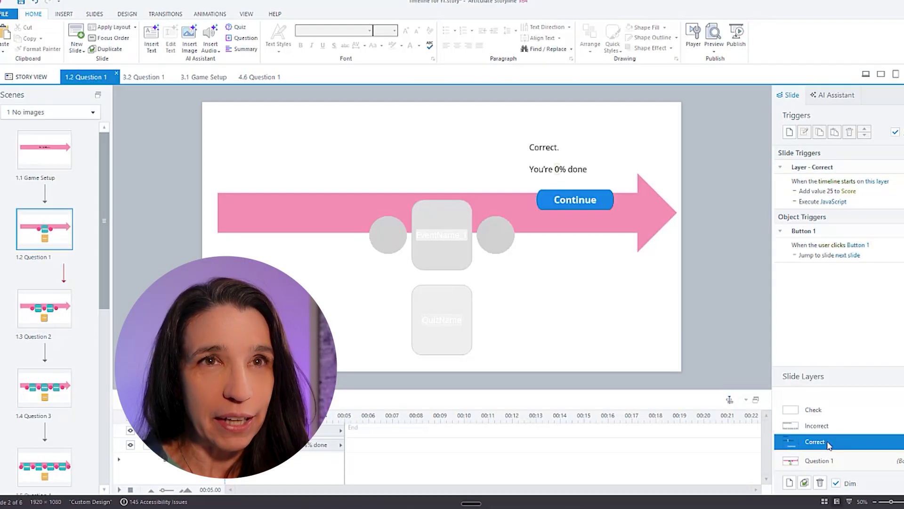
pyautogui.click(899, 189)
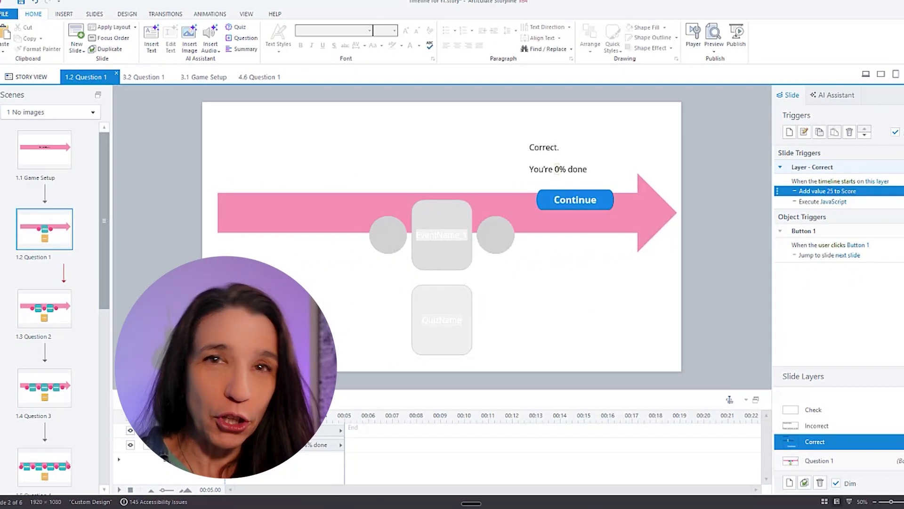
pyautogui.click(71, 319)
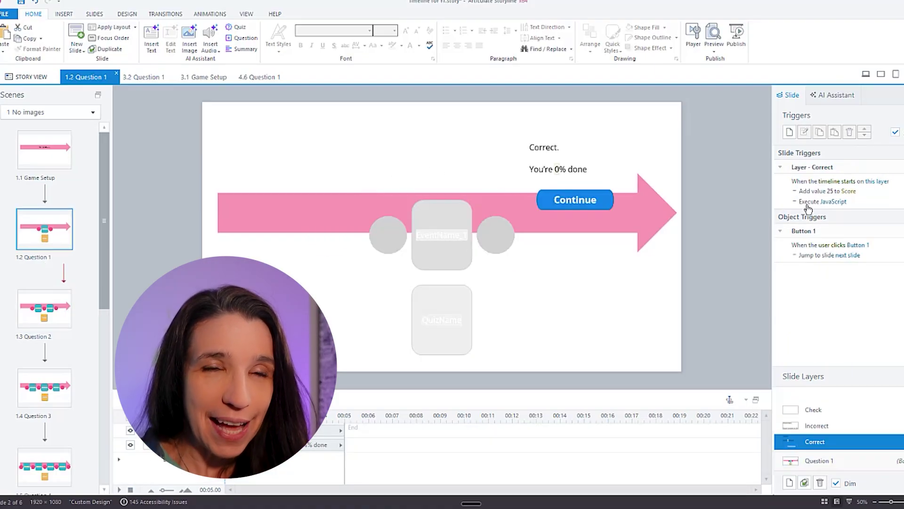
pyautogui.doubleClick(827, 204)
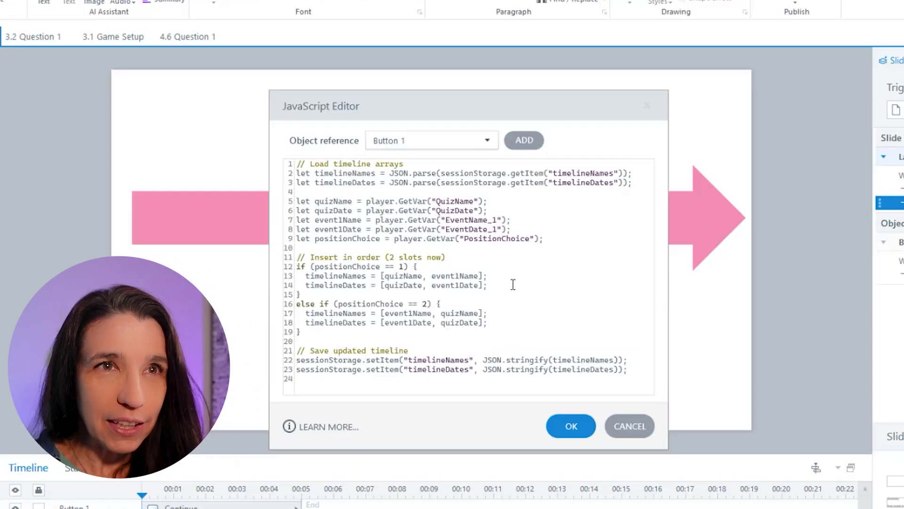
# Highlight the Correct layer code inserting events for position 1 and saving the updated timeline.
pyautogui.moveTo(488, 285); pyautogui.dragTo(284, 260)
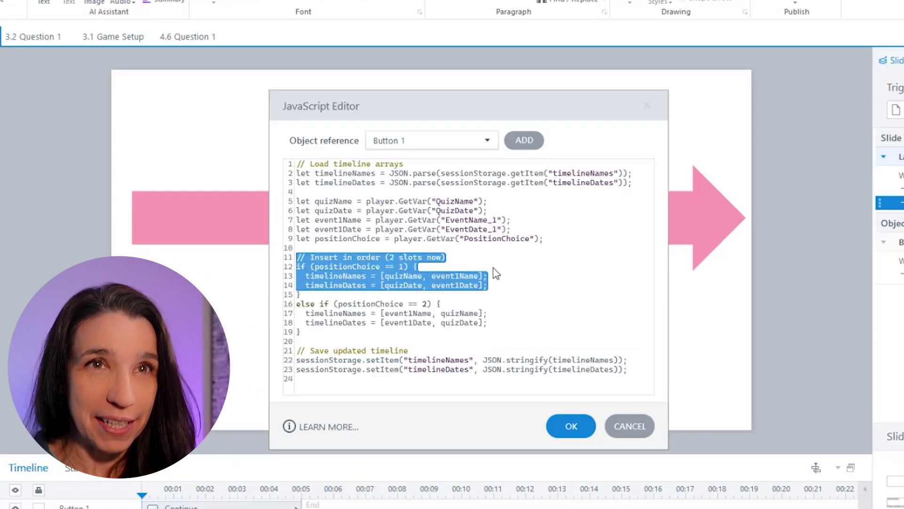
pyautogui.click(494, 287)
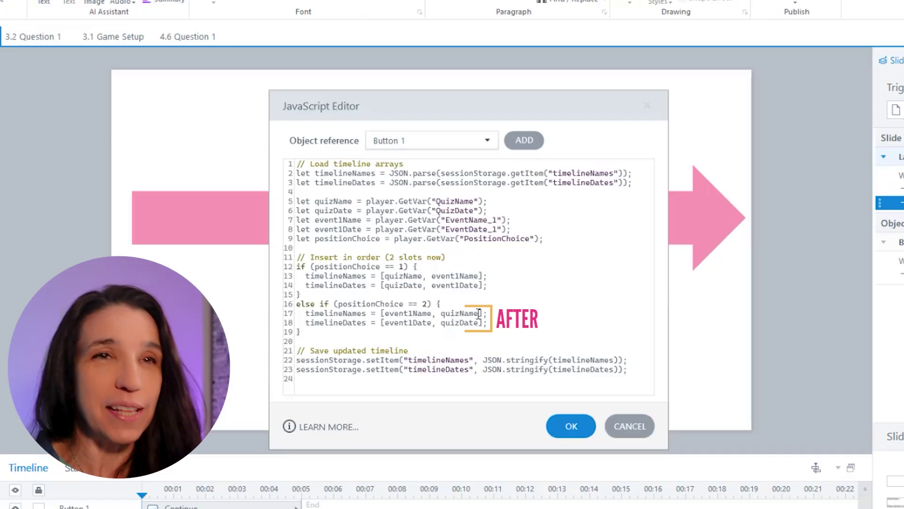
pyautogui.moveTo(629, 360); pyautogui.dragTo(289, 351)
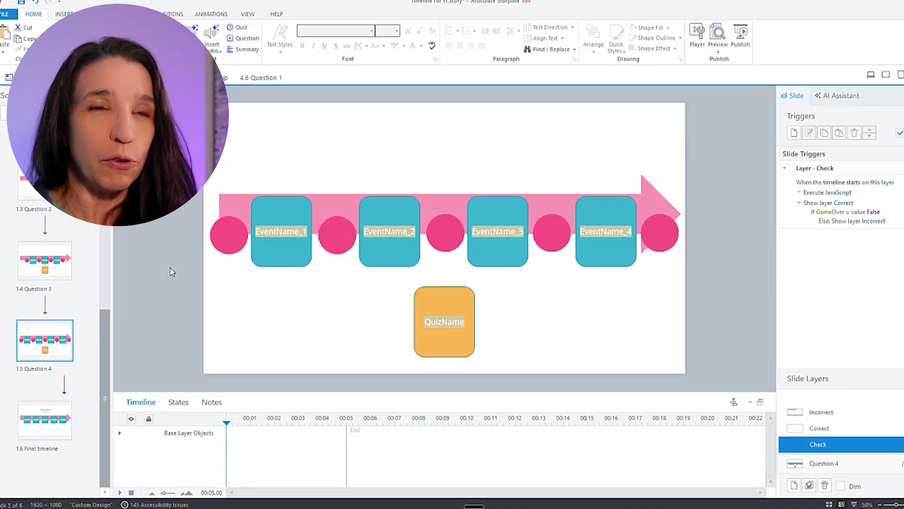
# Open the Check layer JavaScript, enlarge the editor, and highlight the GameOver default and five position cases.
pyautogui.click(843, 193)
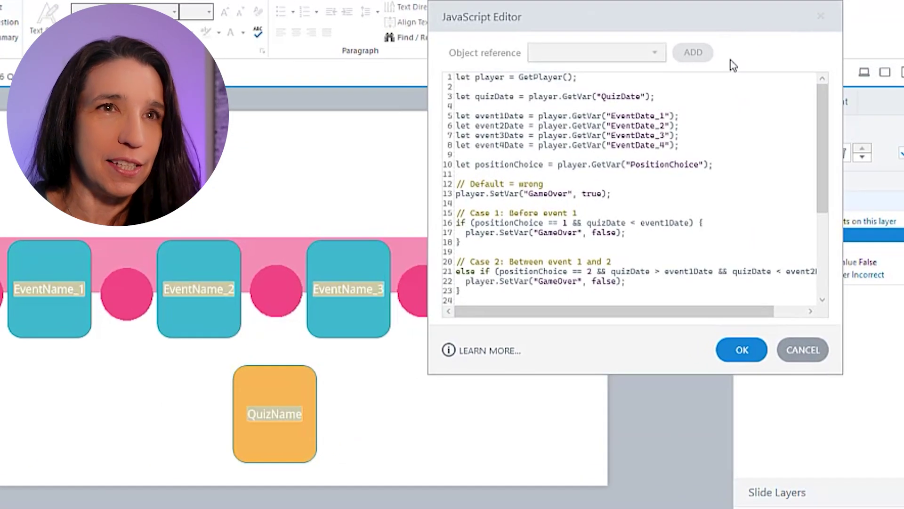
pyautogui.moveTo(612, 194); pyautogui.dragTo(456, 184)
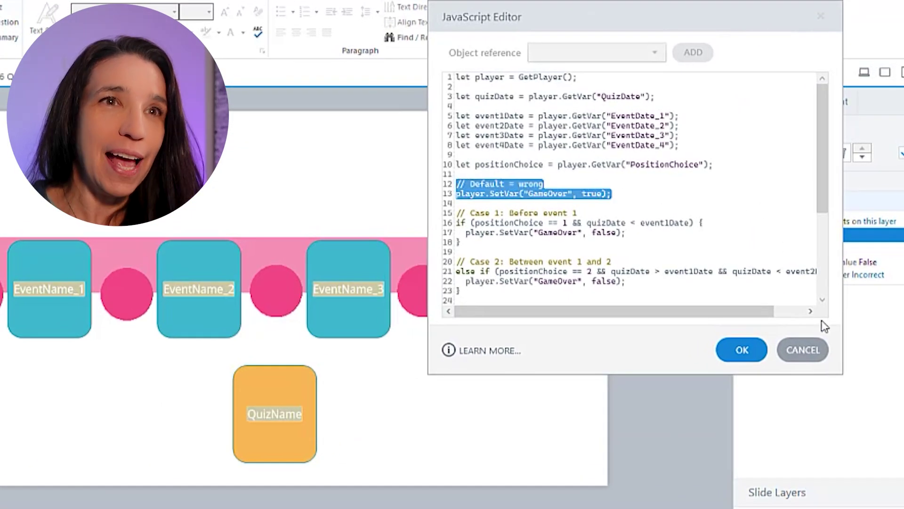
pyautogui.moveTo(810, 372); pyautogui.dragTo(810, 506)
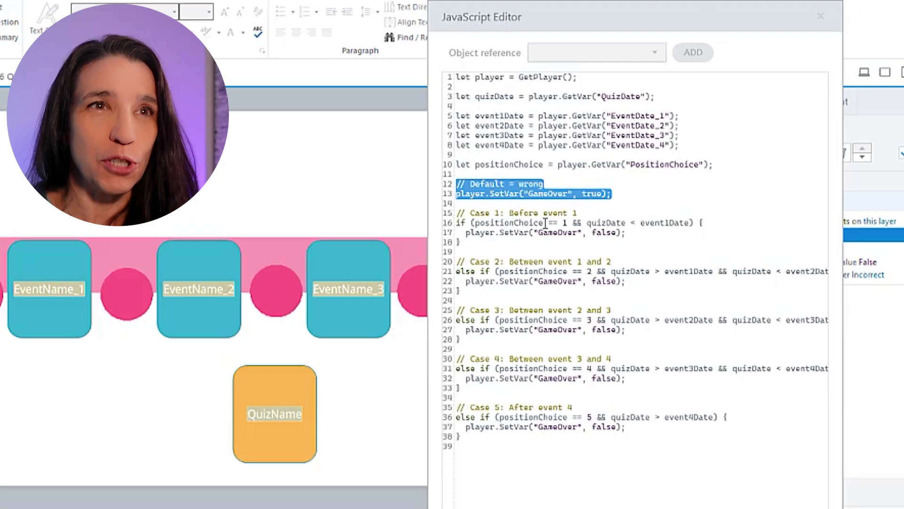
pyautogui.click(544, 271)
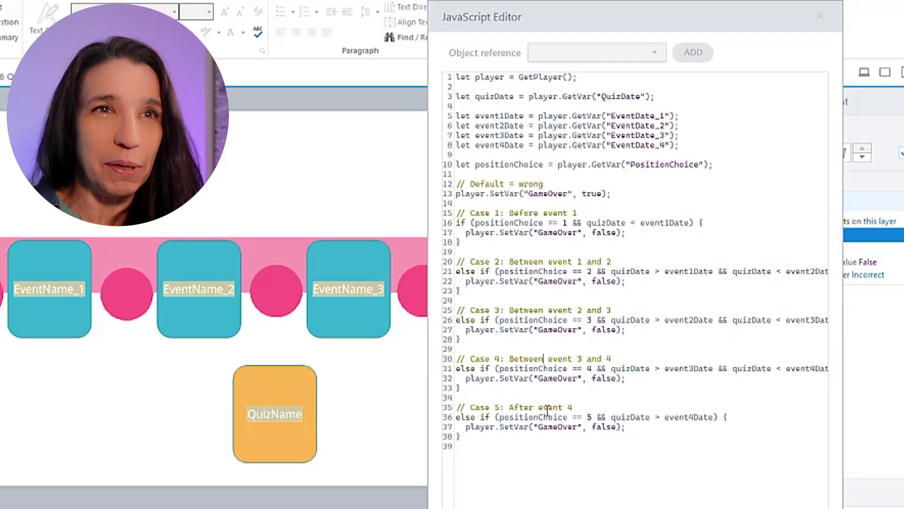
pyautogui.doubleClick(565, 222)
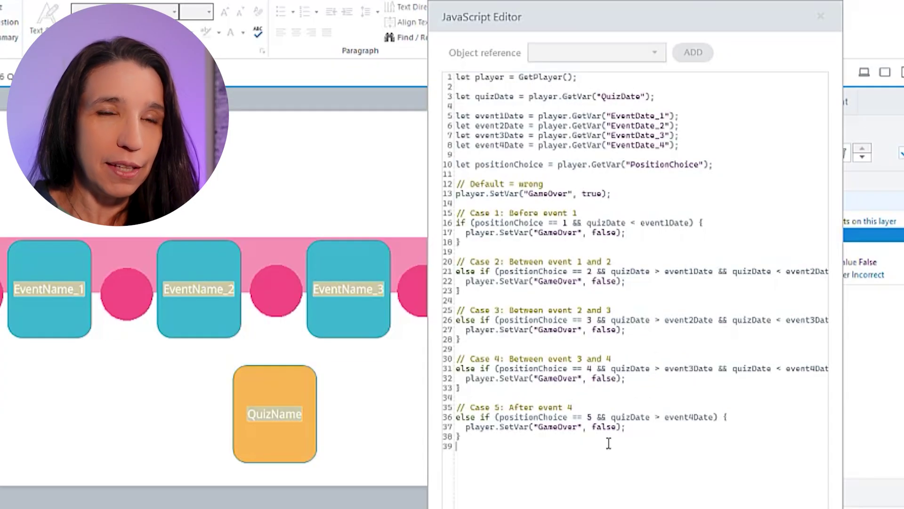
pyautogui.moveTo(681, 439); pyautogui.dragTo(516, 215)
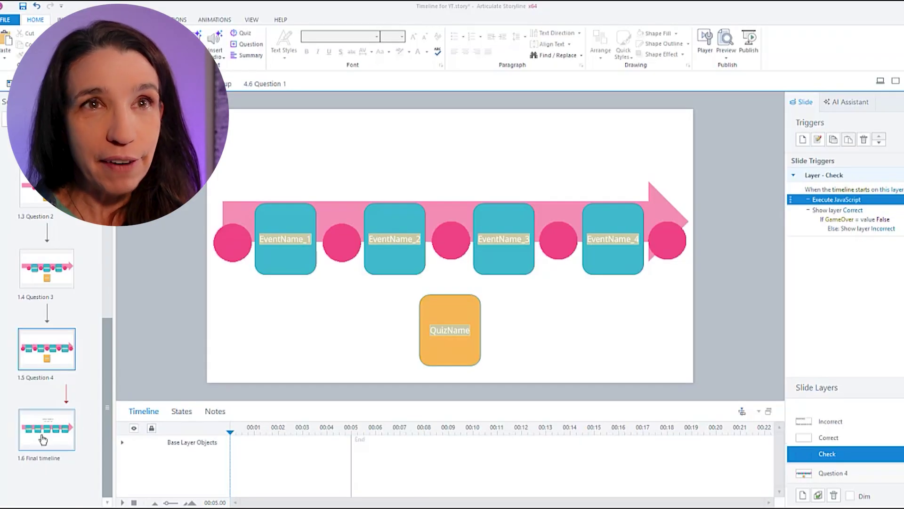
# Open slide 1.6 Final timeline and view its start-up JavaScript code.
pyautogui.click(39, 438)
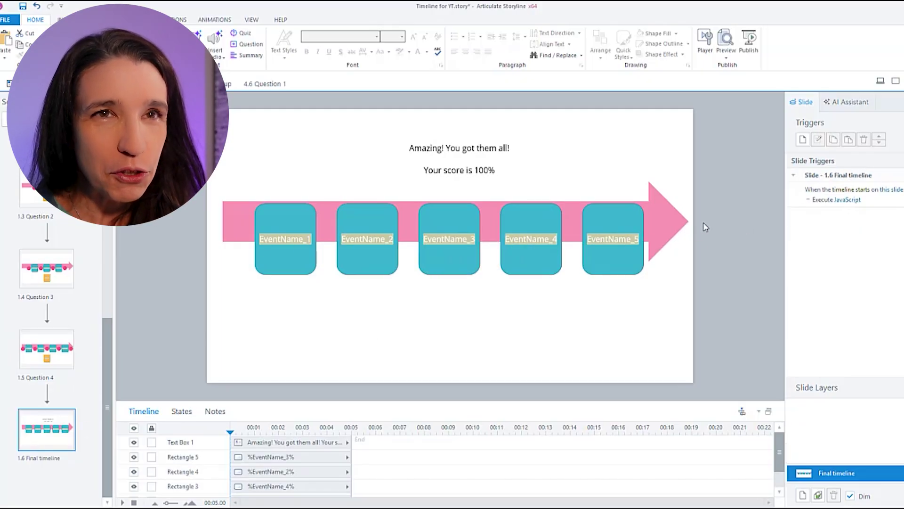
pyautogui.click(846, 201)
pyautogui.click(545, 225)
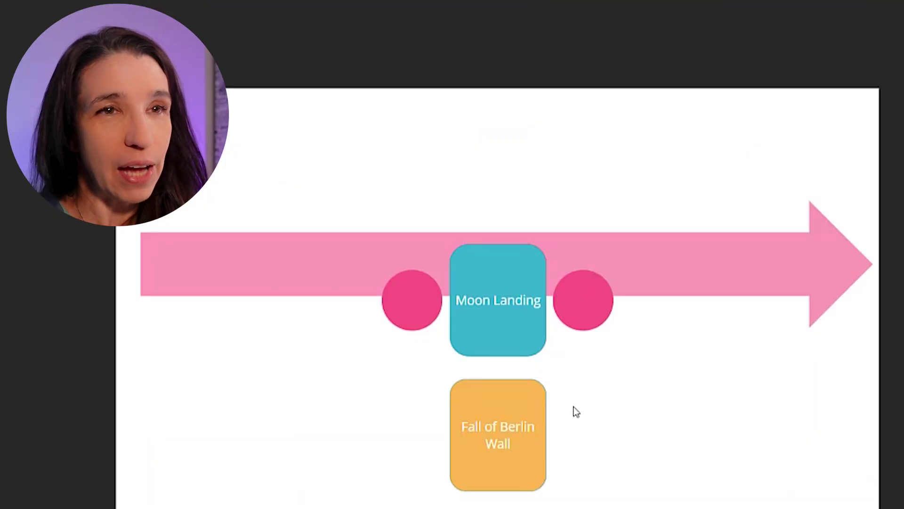
# Preview the game, placing Fall of Berlin Wall, Printing Press, First iPhone and American Independence correctly.
pyautogui.click(583, 298)
pyautogui.click(656, 254)
pyautogui.click(335, 313)
pyautogui.click(693, 250)
pyautogui.click(749, 306)
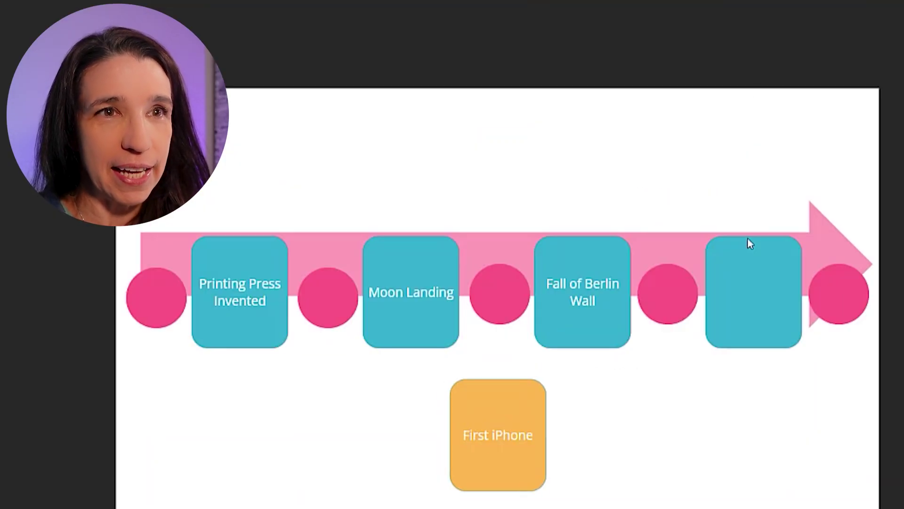
pyautogui.click(317, 306)
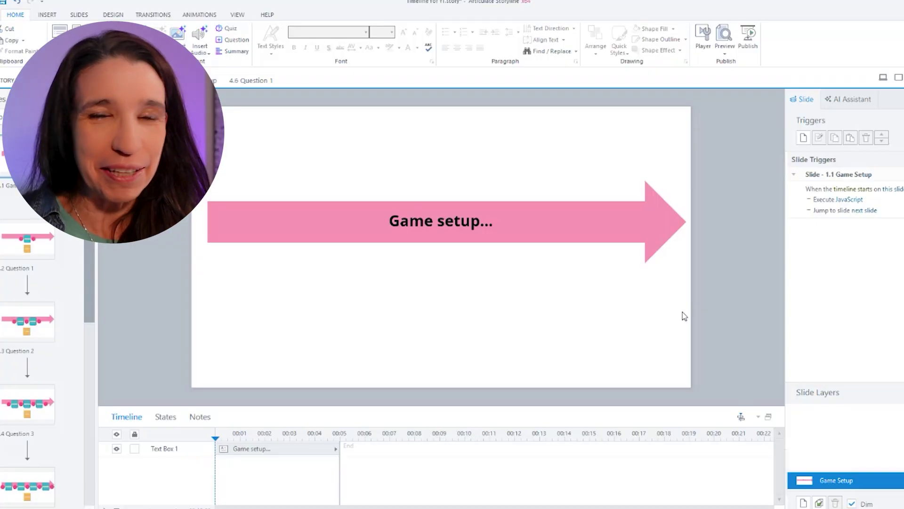
# Open the Game Setup slide's Execute JavaScript code.
pyautogui.click(848, 201)
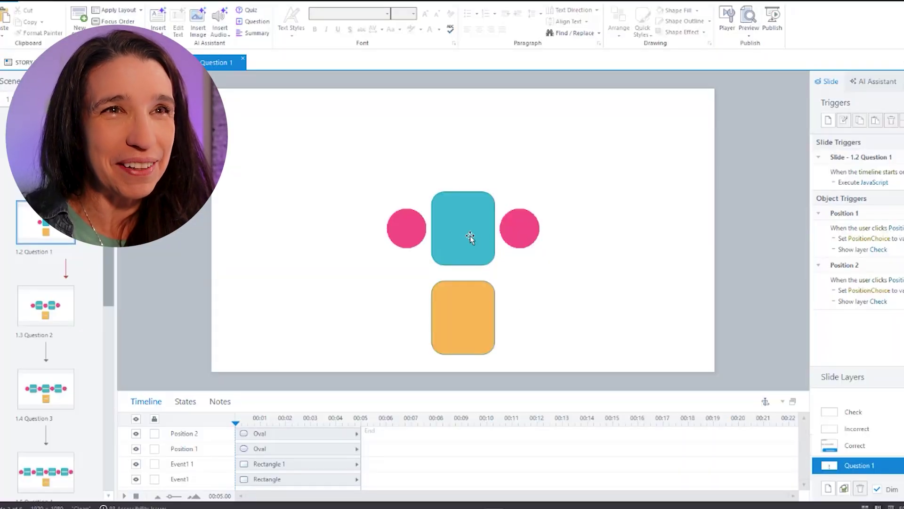
# Select the event boxes and view their Normal and 1–7 numbered photo states.
pyautogui.click(470, 236)
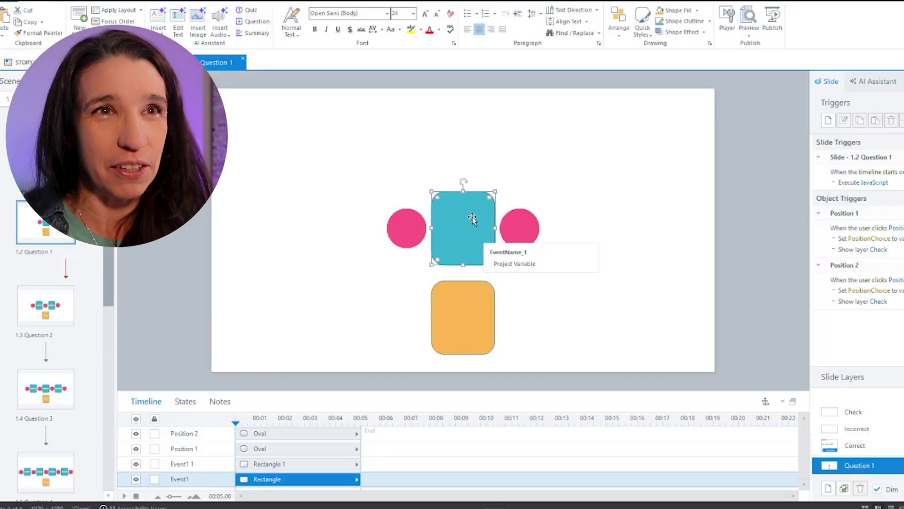
pyautogui.click(185, 401)
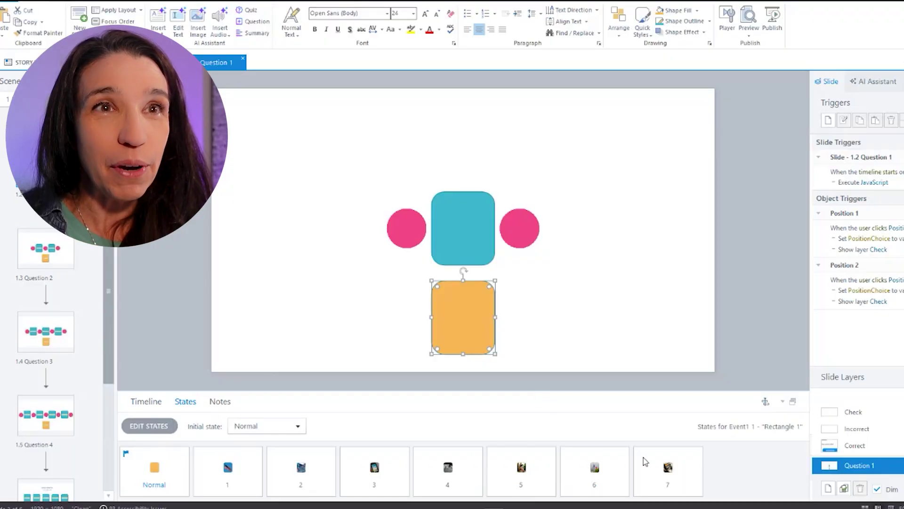
pyautogui.click(472, 255)
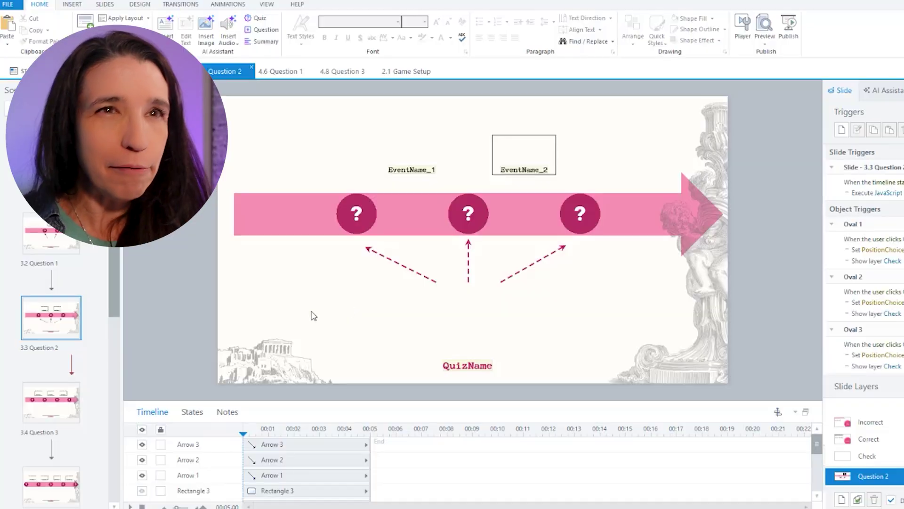
# Trial-move the moon landing photo over the middle circle, then undo it back to the pile.
pyautogui.hotkey('ctrl', 'v')
pyautogui.scroll(-2, 256, 339)
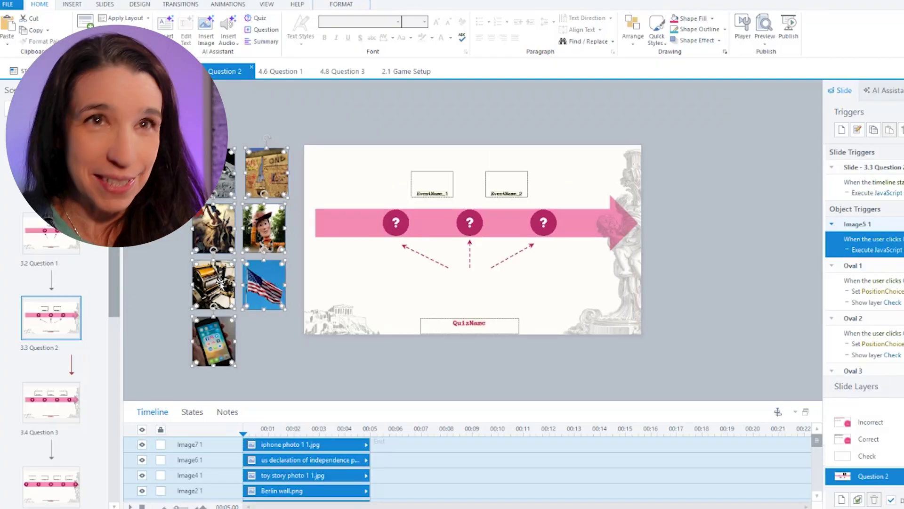
pyautogui.click(267, 352)
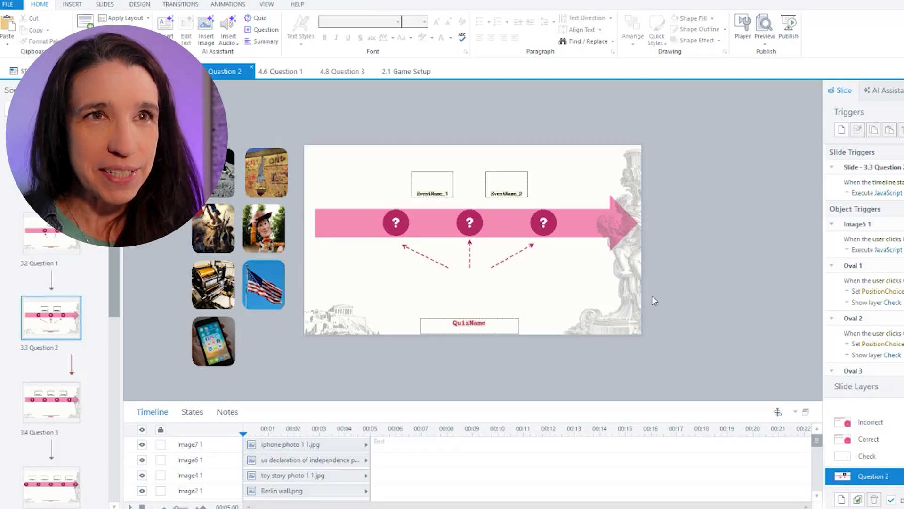
pyautogui.click(228, 178)
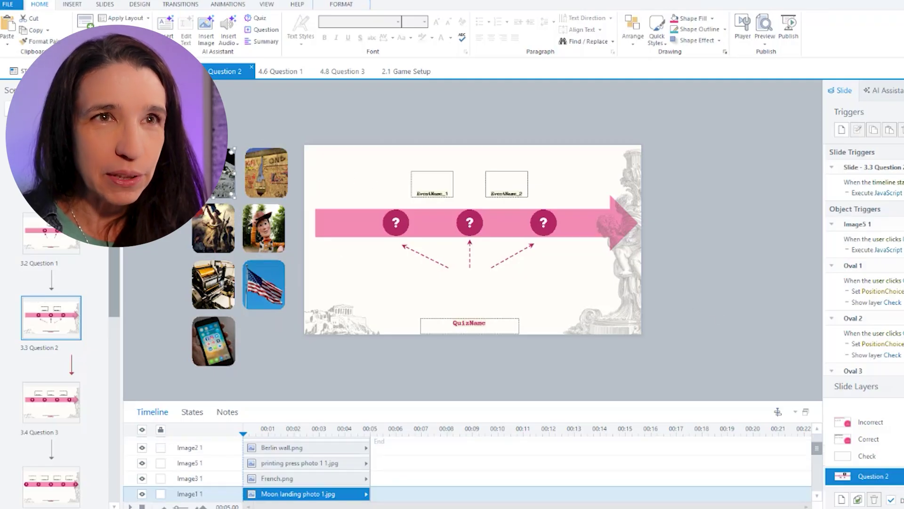
pyautogui.moveTo(228, 179); pyautogui.dragTo(504, 229)
pyautogui.scroll(1, 549, 242)
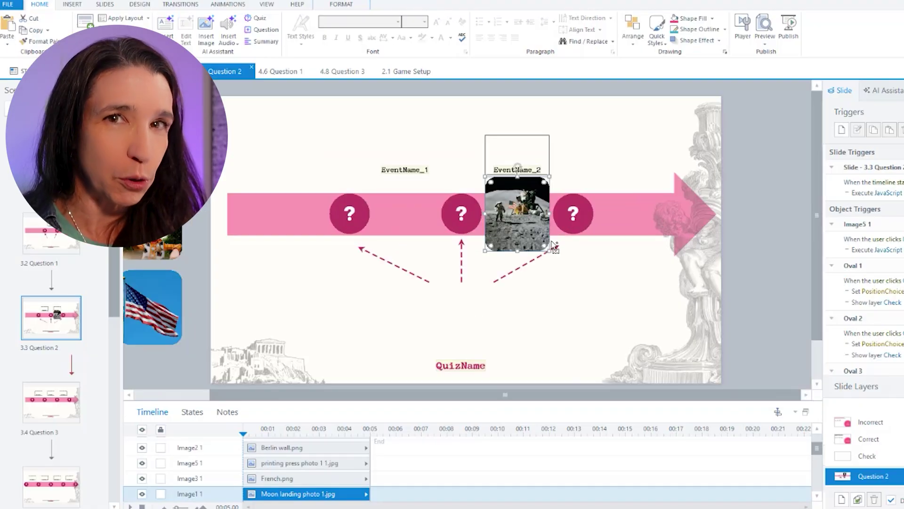
pyautogui.click(732, 199)
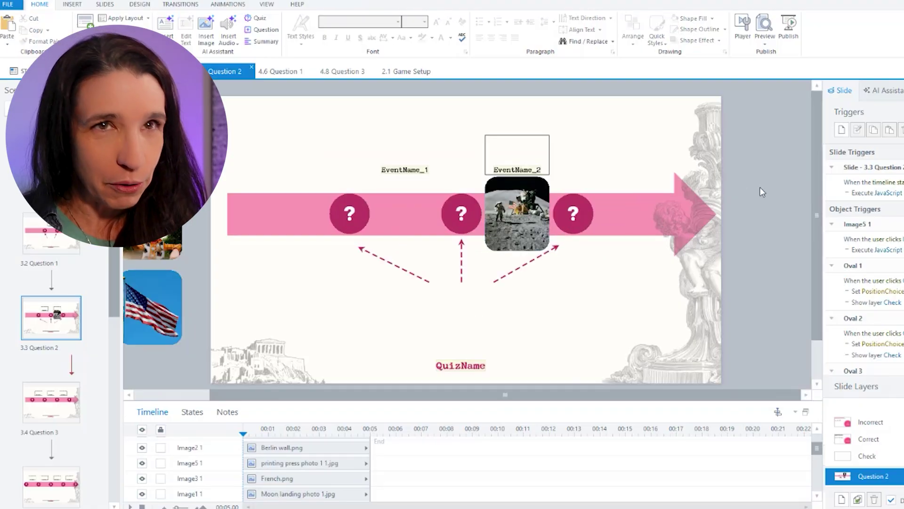
pyautogui.hotkey('ctrl', 'z')
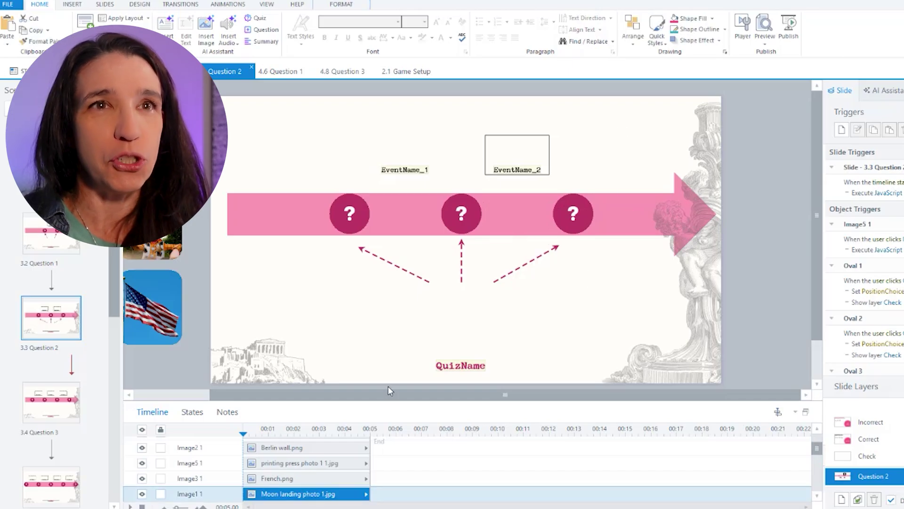
# Select the pile of event images sitting beside the slide.
pyautogui.hscroll(-2, 275, 402)
pyautogui.hscroll(-1, 275, 402)
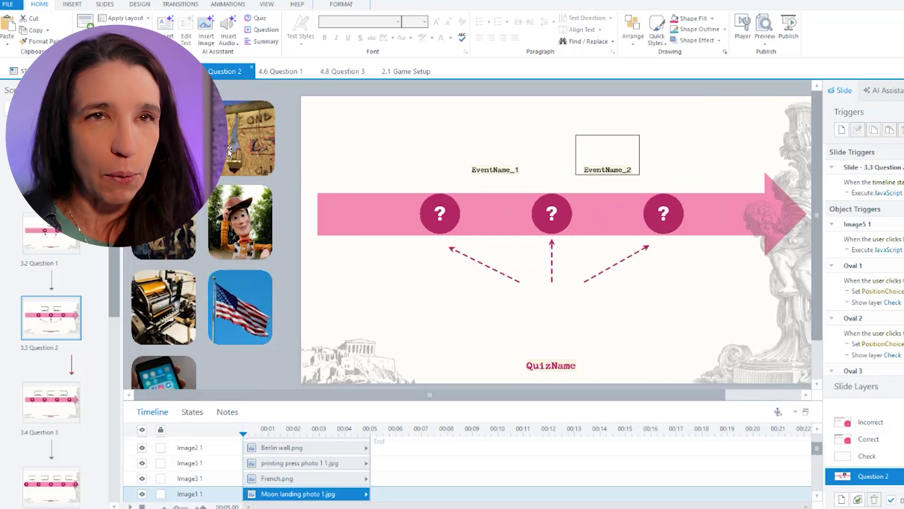
pyautogui.moveTo(283, 92); pyautogui.dragTo(107, 450)
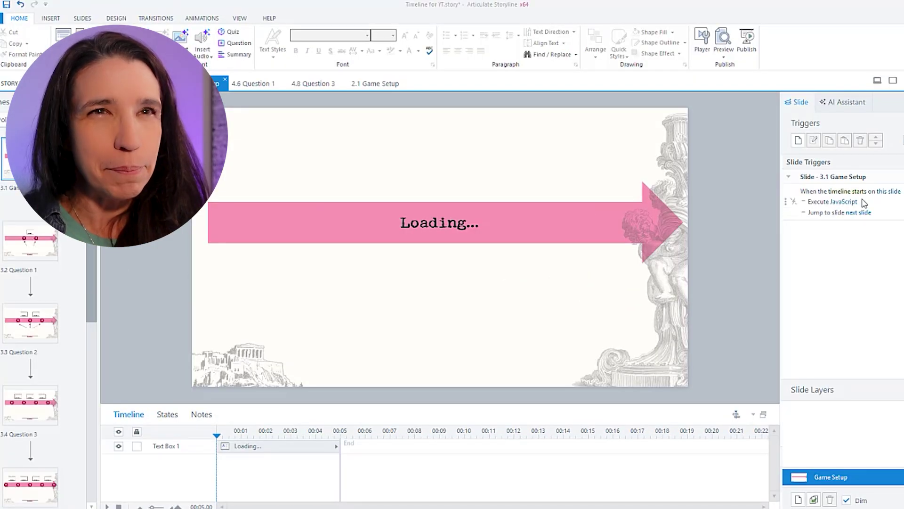
pyautogui.click(845, 202)
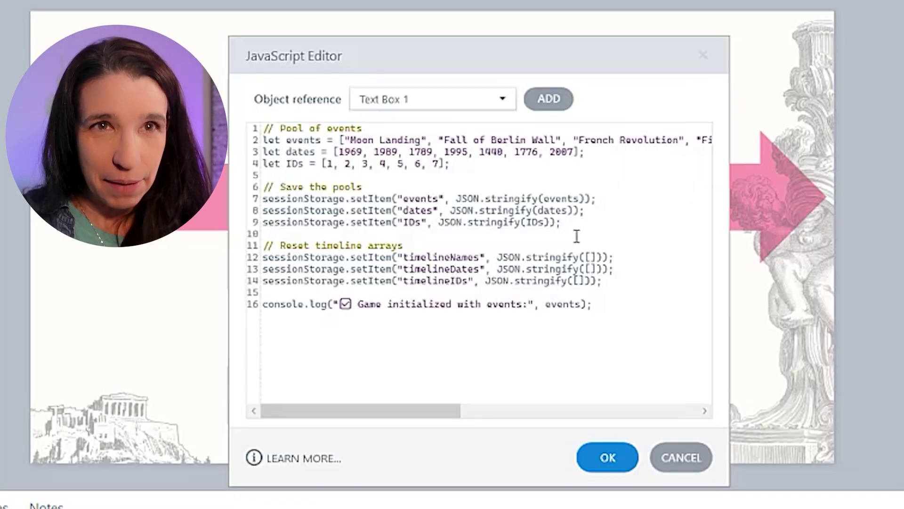
pyautogui.moveTo(466, 164); pyautogui.dragTo(252, 165)
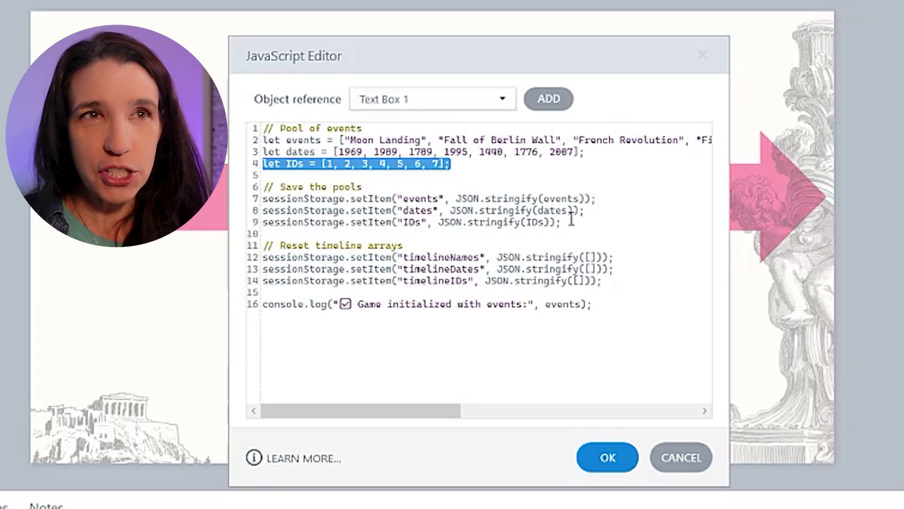
pyautogui.moveTo(563, 222); pyautogui.dragTo(256, 223)
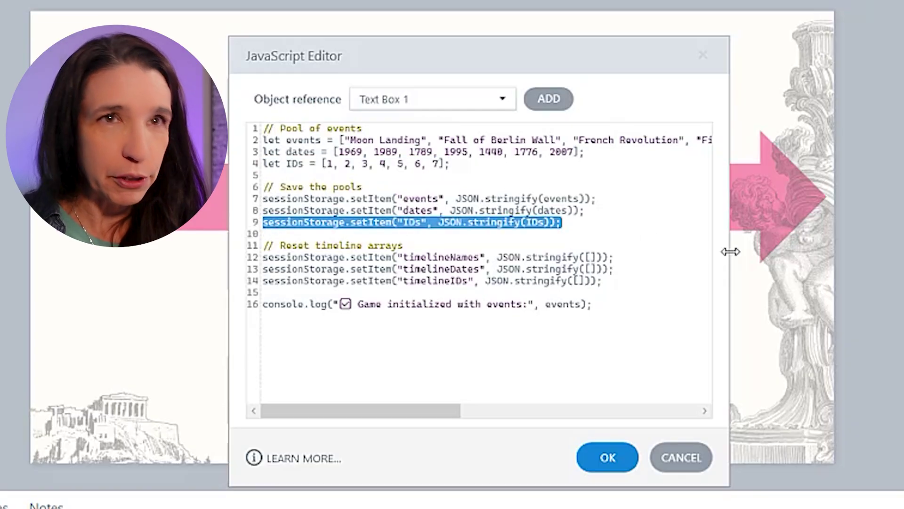
pyautogui.moveTo(618, 281); pyautogui.dragTo(253, 292)
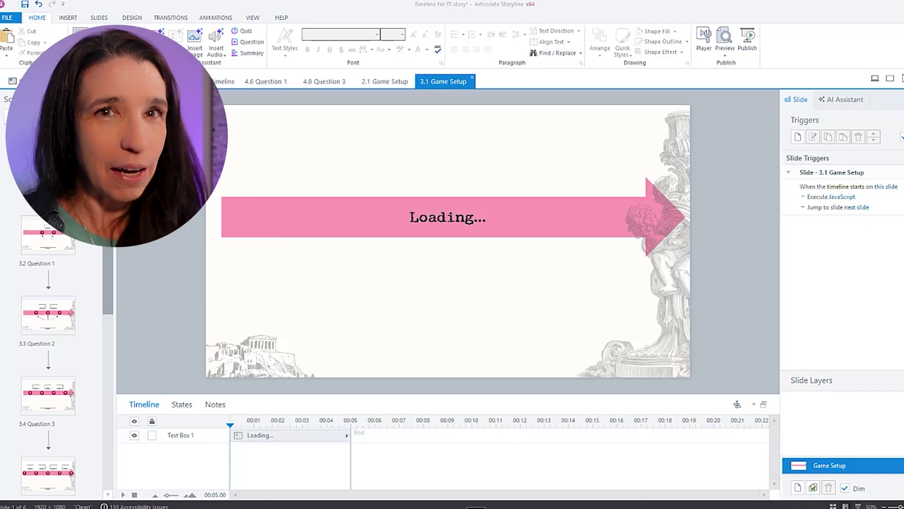
# Open 3.2 Question 1's start-up JavaScript and highlight the Load arrays and Identify objects blocks.
pyautogui.click(55, 239)
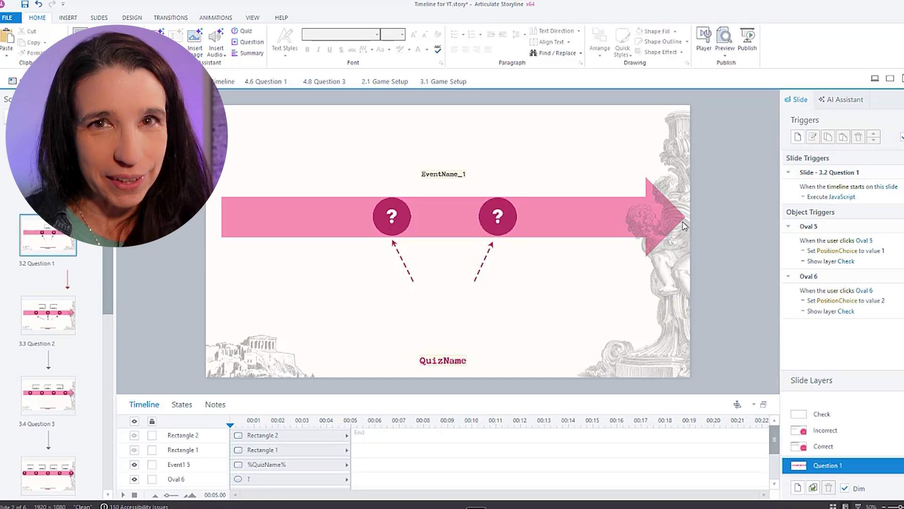
pyautogui.doubleClick(831, 197)
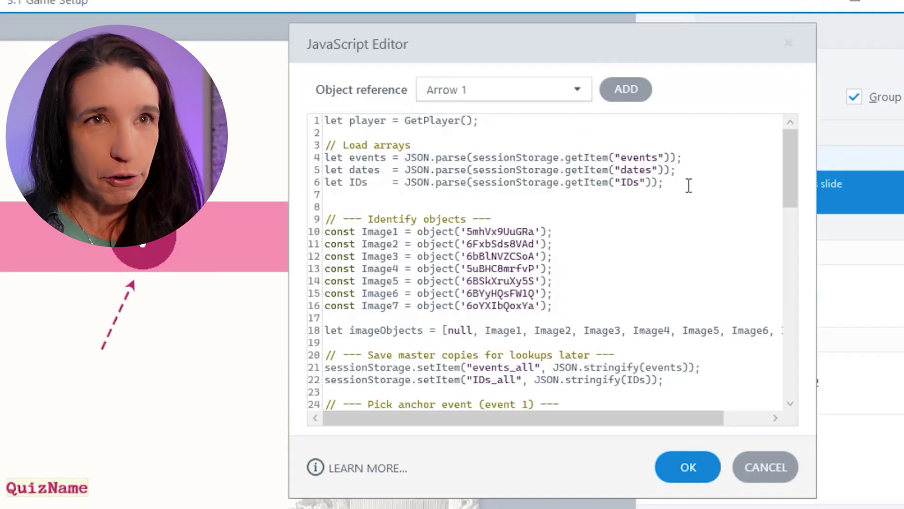
pyautogui.moveTo(548, 206); pyautogui.dragTo(418, 191)
pyautogui.moveTo(456, 157); pyautogui.dragTo(331, 144)
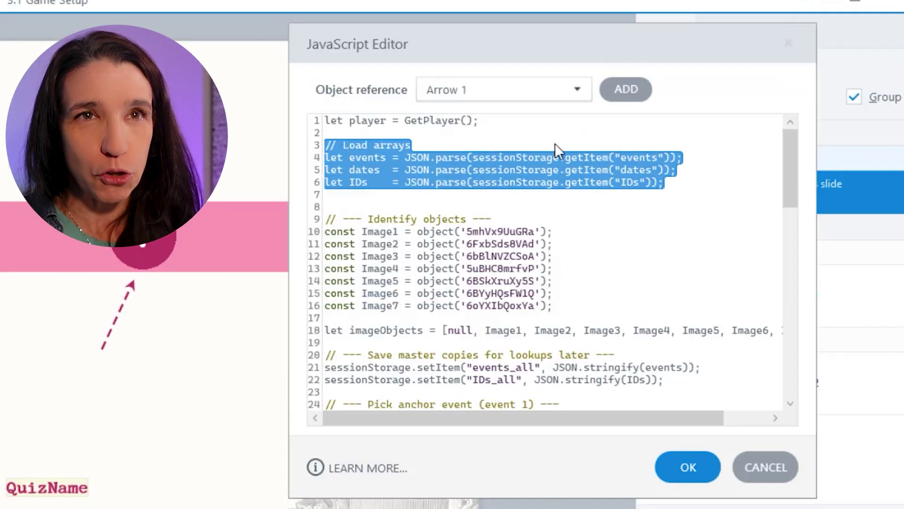
pyautogui.moveTo(580, 315); pyautogui.dragTo(331, 220)
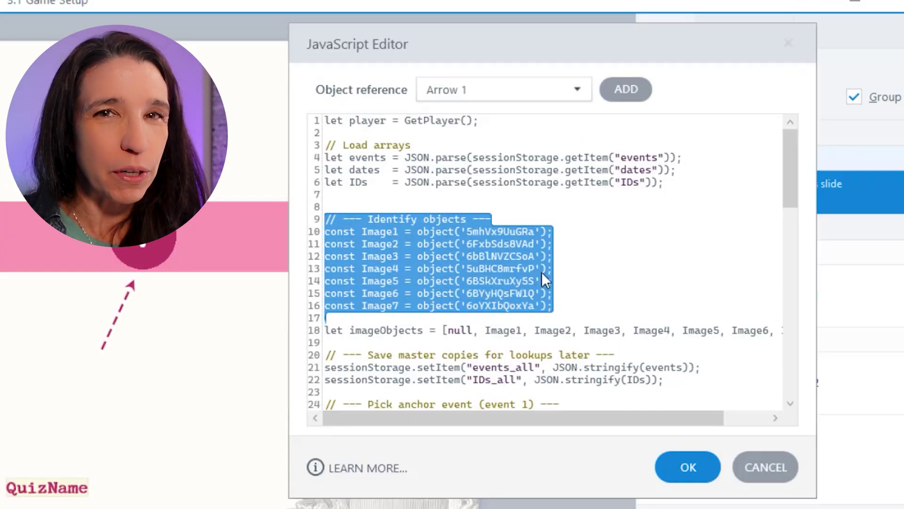
# Close the code unsaved and, in Slide Master, show the moon landing photo's object ID.
pyautogui.click(756, 467)
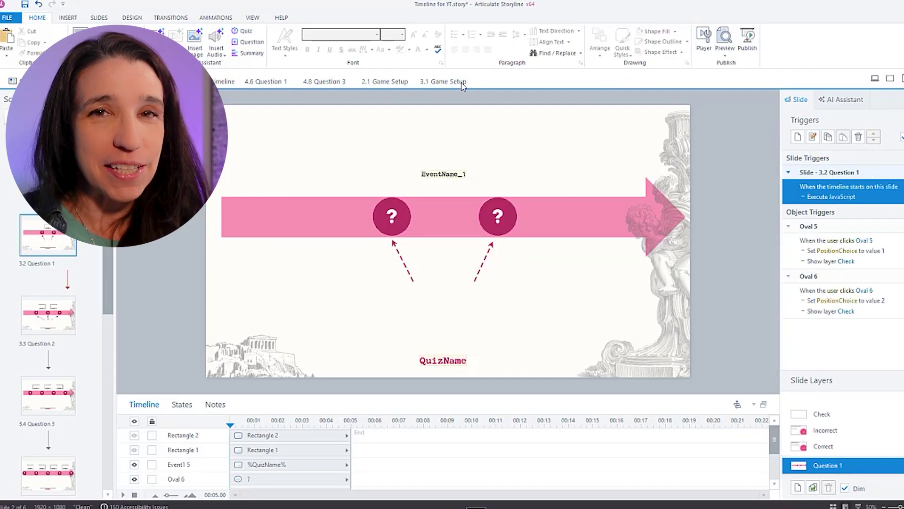
pyautogui.click(253, 18)
pyautogui.click(47, 38)
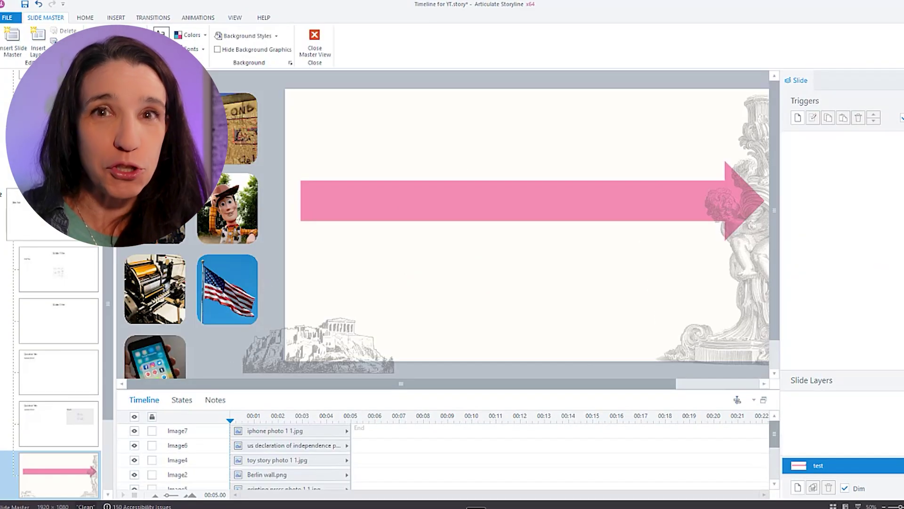
pyautogui.click(283, 482)
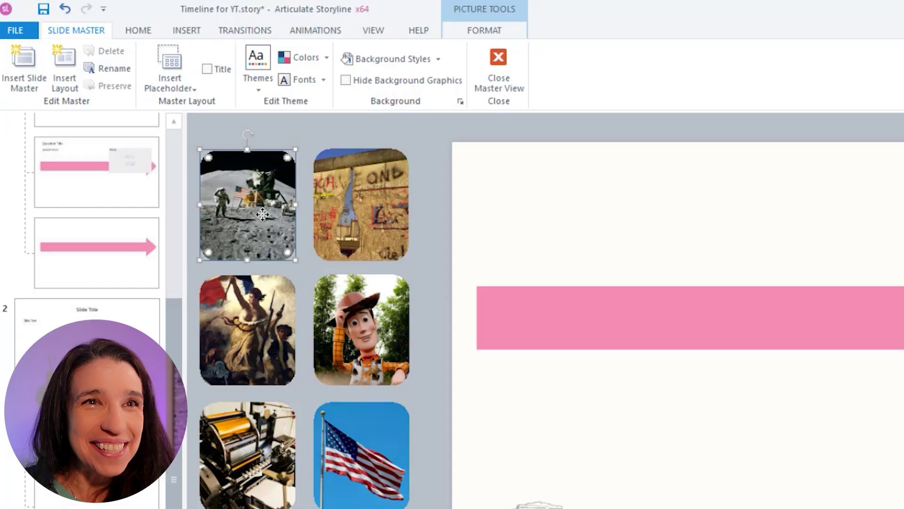
pyautogui.rightClick(262, 215)
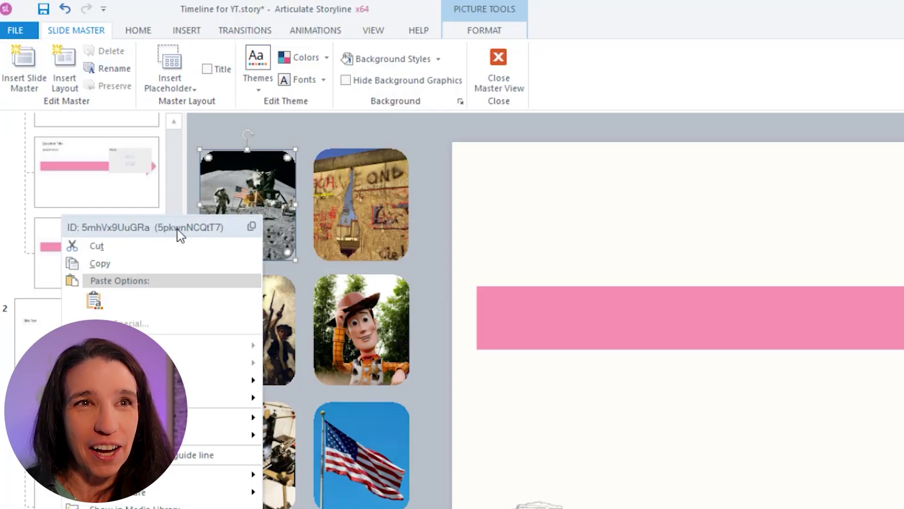
# Copy the moon landing photo's ID and insert object-reference lines for Image1 through Image7.
pyautogui.click(252, 227)
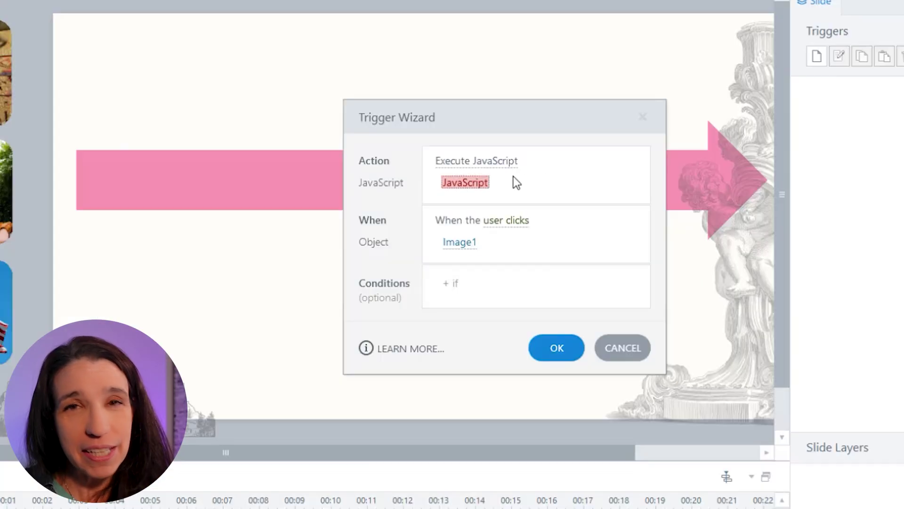
pyautogui.click(465, 182)
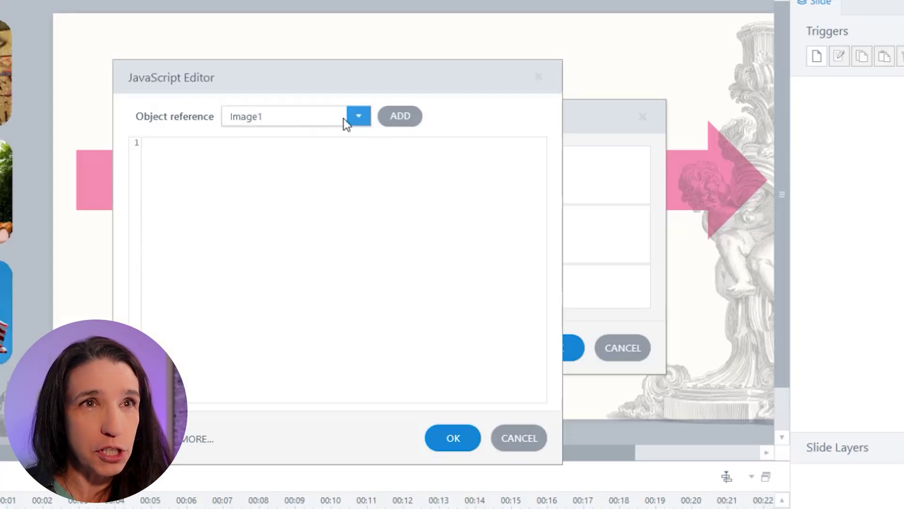
pyautogui.click(360, 124)
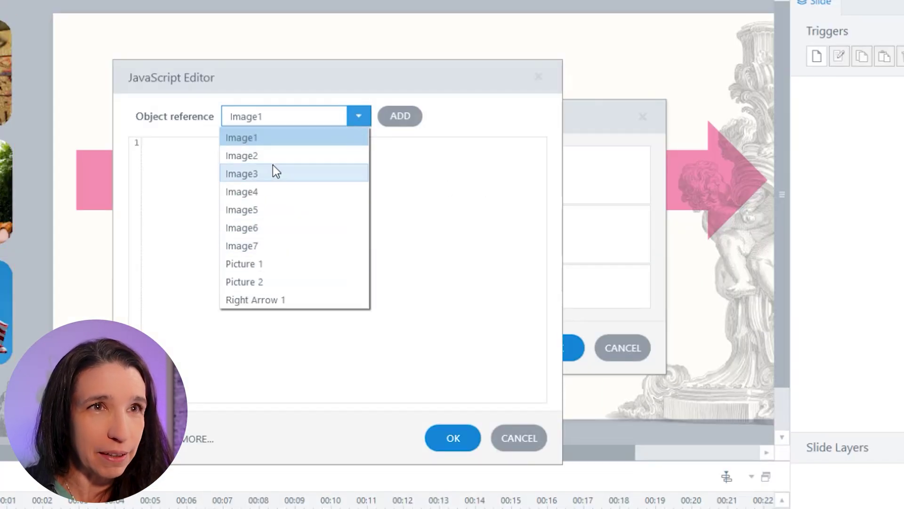
pyautogui.click(265, 139)
pyautogui.click(395, 117)
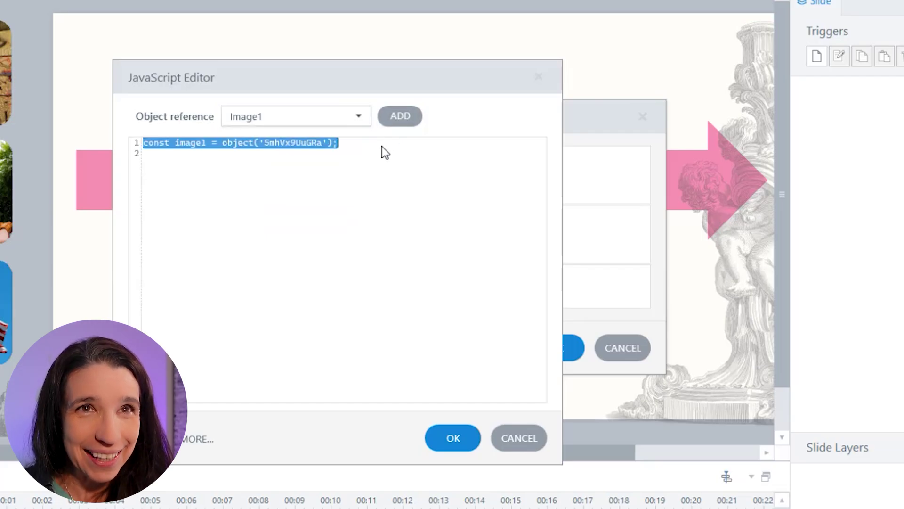
pyautogui.click(394, 117)
pyautogui.click(389, 117)
pyautogui.click(380, 117)
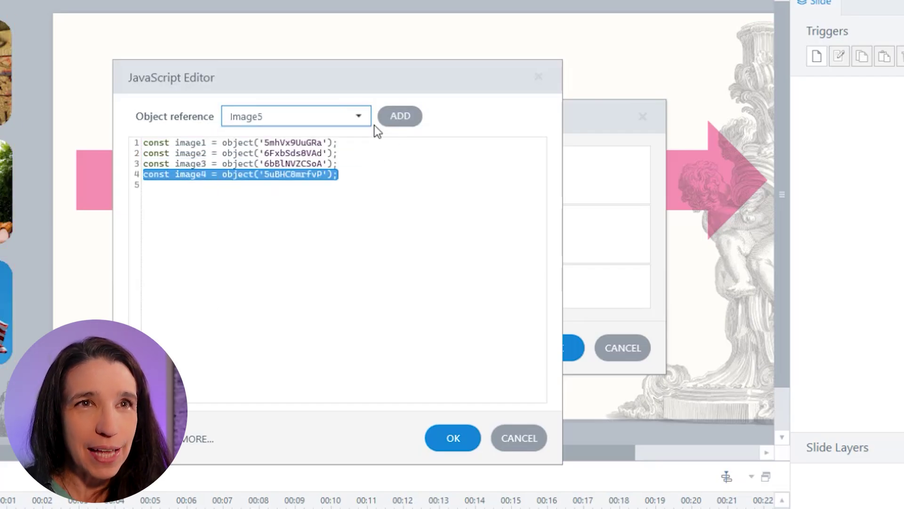
pyautogui.click(398, 124)
pyautogui.click(400, 124)
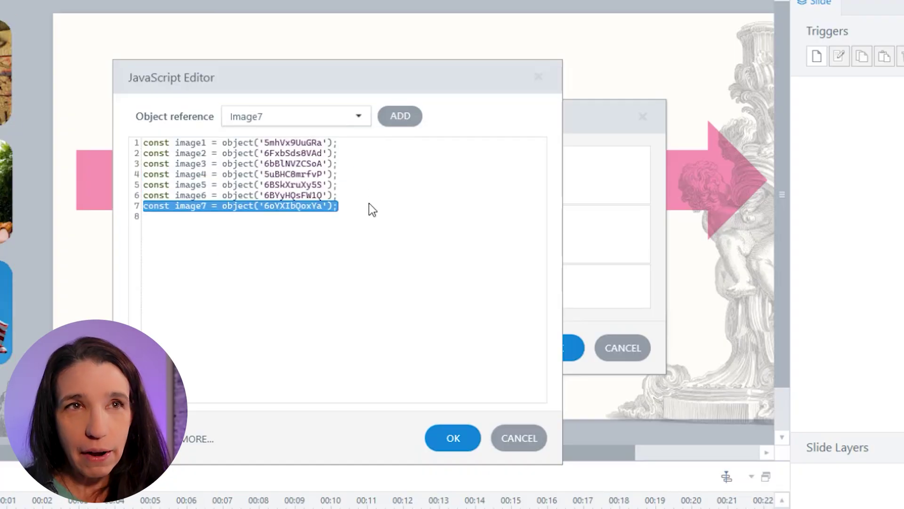
pyautogui.click(372, 207)
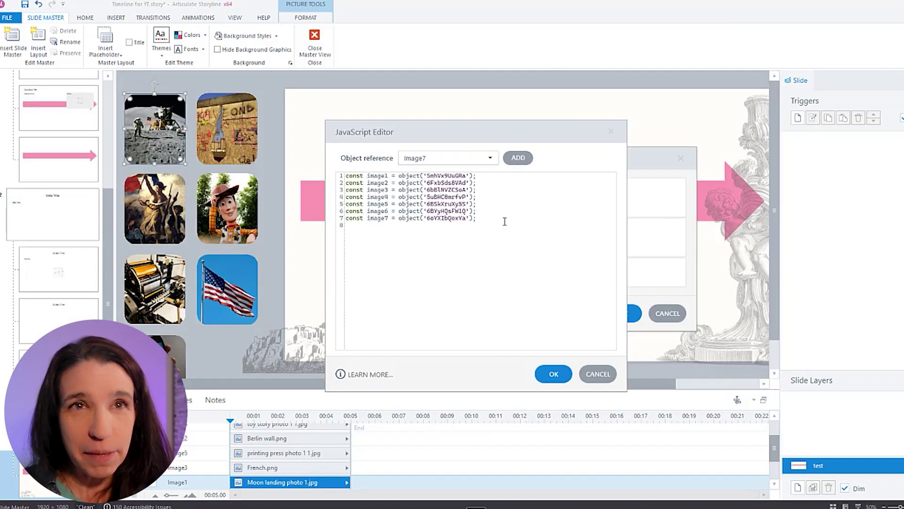
# Copy the seven reference lines, then discard the temporary click trigger.
pyautogui.moveTo(478, 218); pyautogui.dragTo(343, 171)
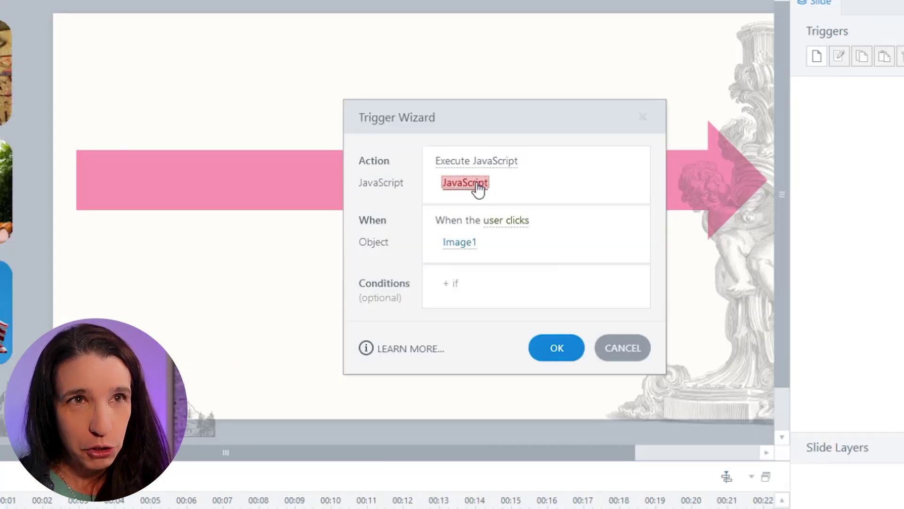
pyautogui.click(465, 183)
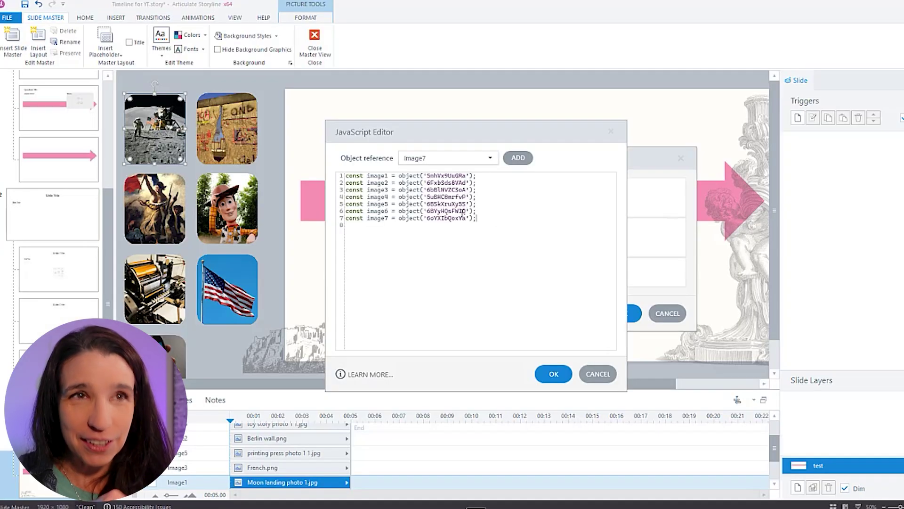
pyautogui.hotkey('ctrl', 'a')
pyautogui.press('Escape')
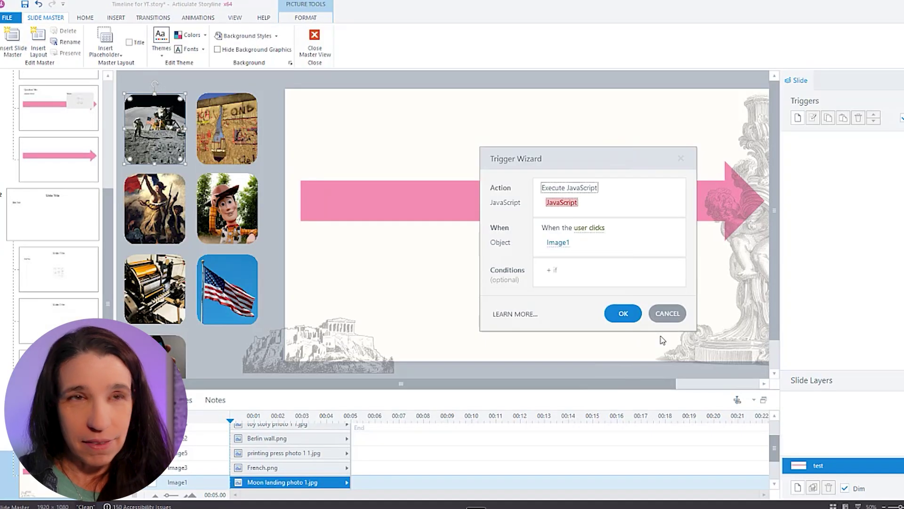
pyautogui.click(665, 315)
# Return to the slides and review Question 1's image-reference and anchor-event code.
pyautogui.click(314, 46)
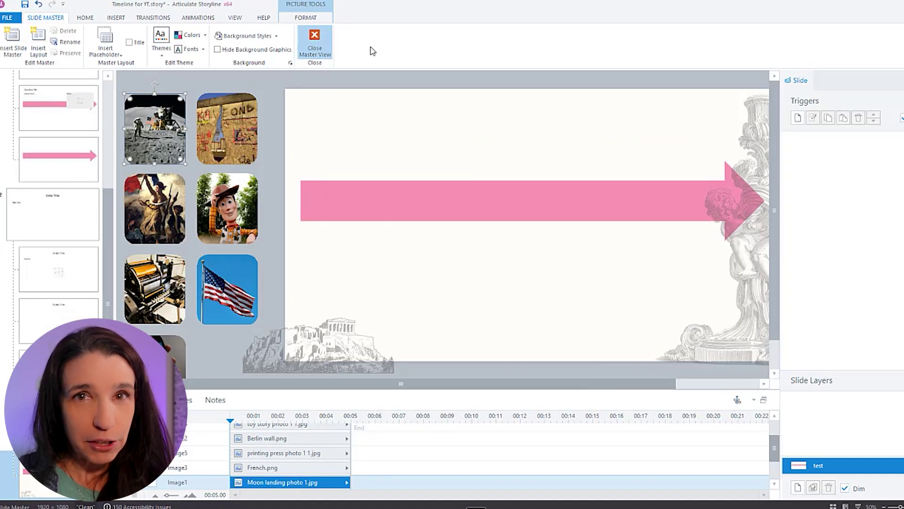
pyautogui.click(842, 196)
pyautogui.moveTo(477, 281); pyautogui.dragTo(346, 241)
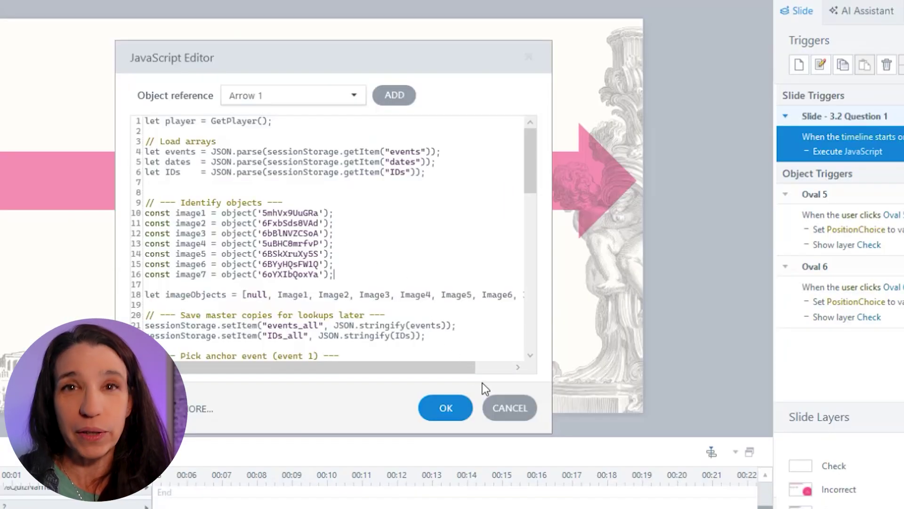
pyautogui.click(440, 285)
pyautogui.scroll(-3, 304, 238)
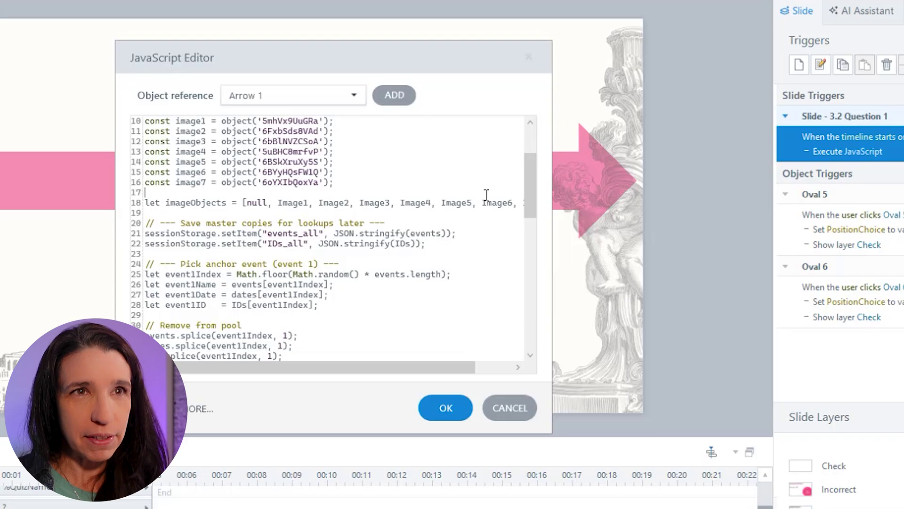
pyautogui.scroll(-3, 487, 195)
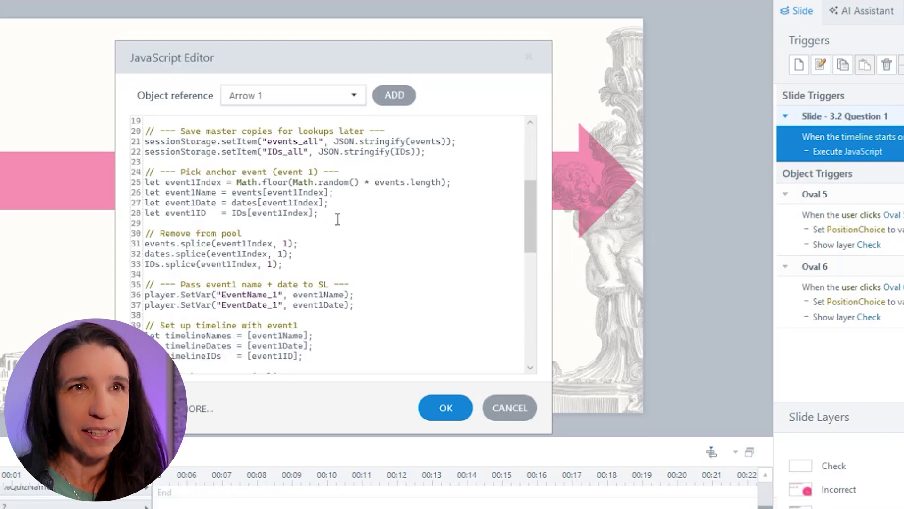
pyautogui.moveTo(332, 216); pyautogui.dragTo(138, 172)
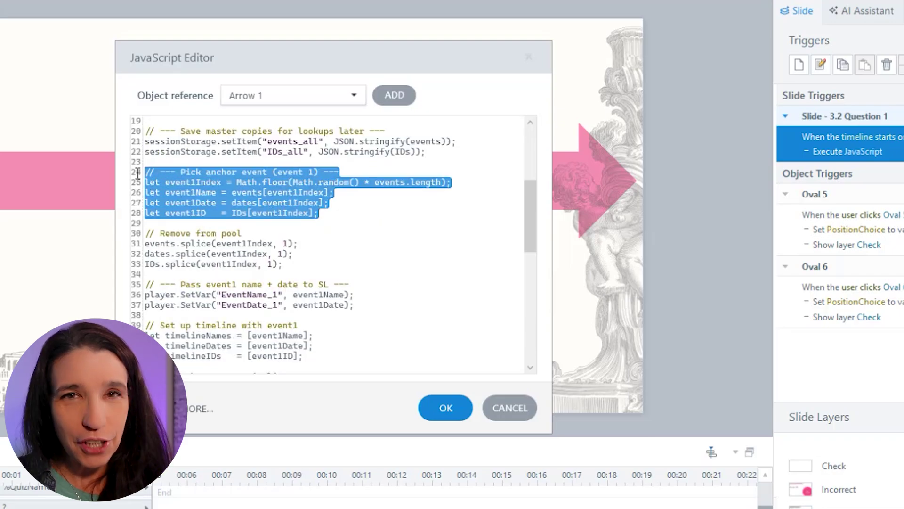
pyautogui.click(381, 191)
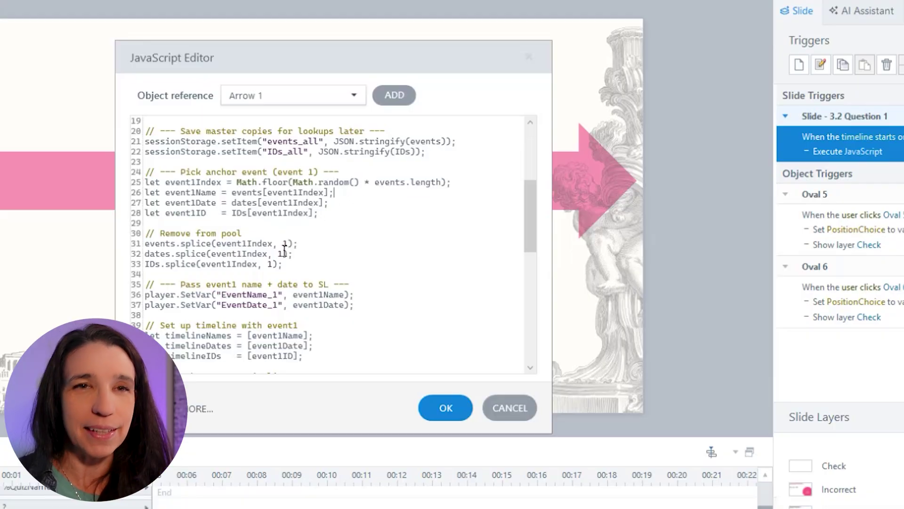
# Review the pool-removal, event1 timeline and save code, plus the move to 826, 301.
pyautogui.moveTo(283, 265); pyautogui.dragTo(124, 236)
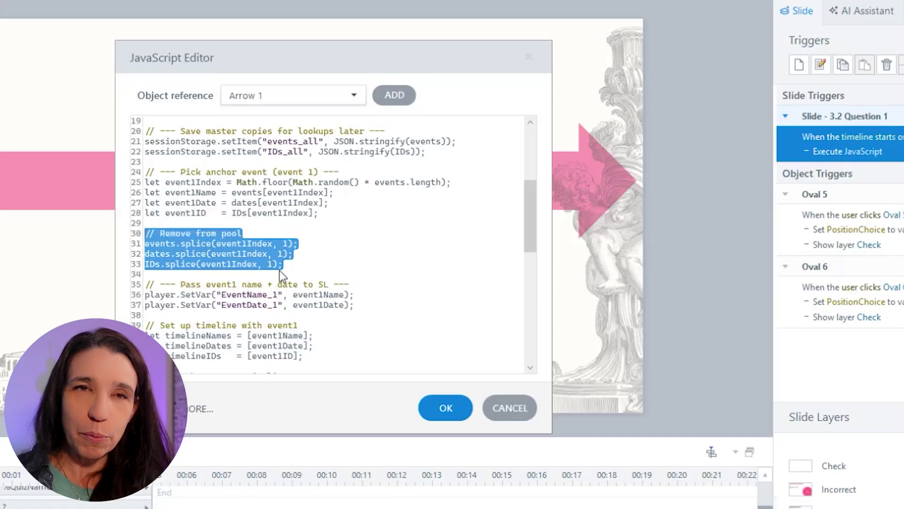
pyautogui.click(385, 253)
pyautogui.scroll(-2, 389, 245)
pyautogui.moveTo(367, 242); pyautogui.dragTo(143, 225)
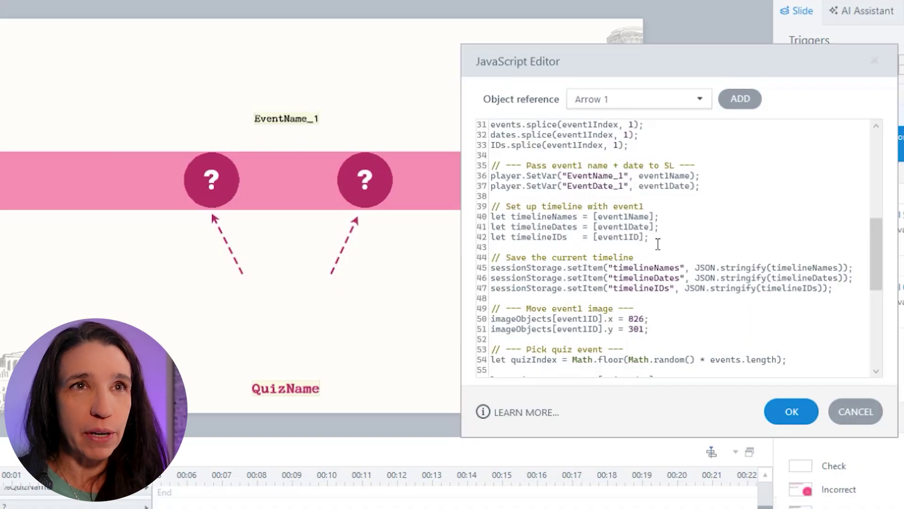
pyautogui.moveTo(550, 218); pyautogui.dragTo(486, 200)
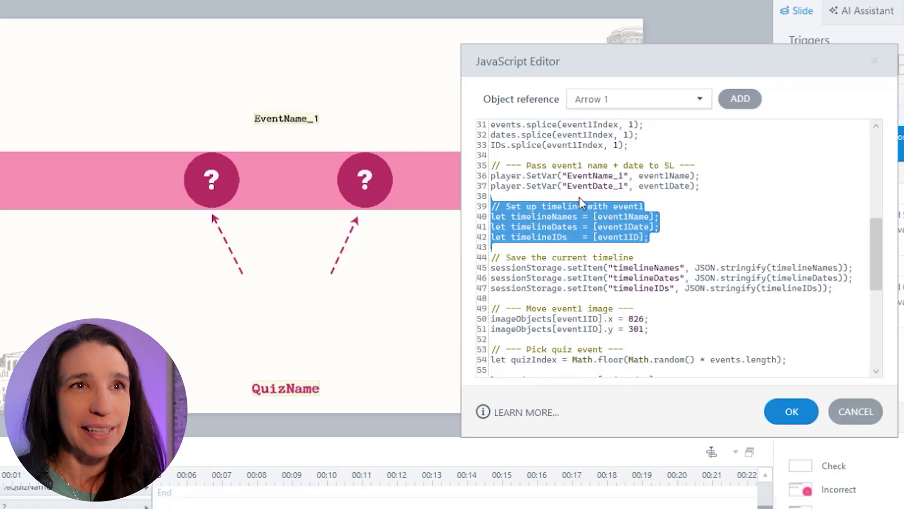
pyautogui.moveTo(633, 257); pyautogui.dragTo(491, 257)
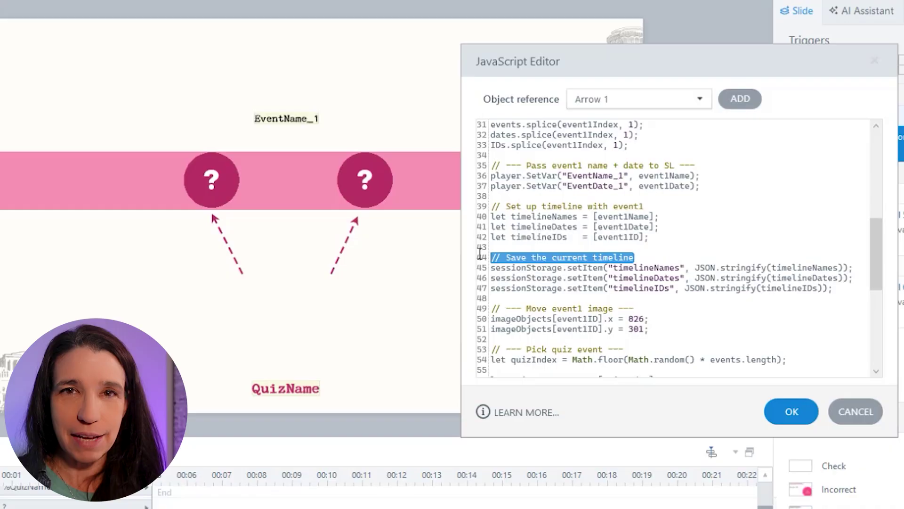
pyautogui.click(659, 277)
pyautogui.scroll(-4, 702, 270)
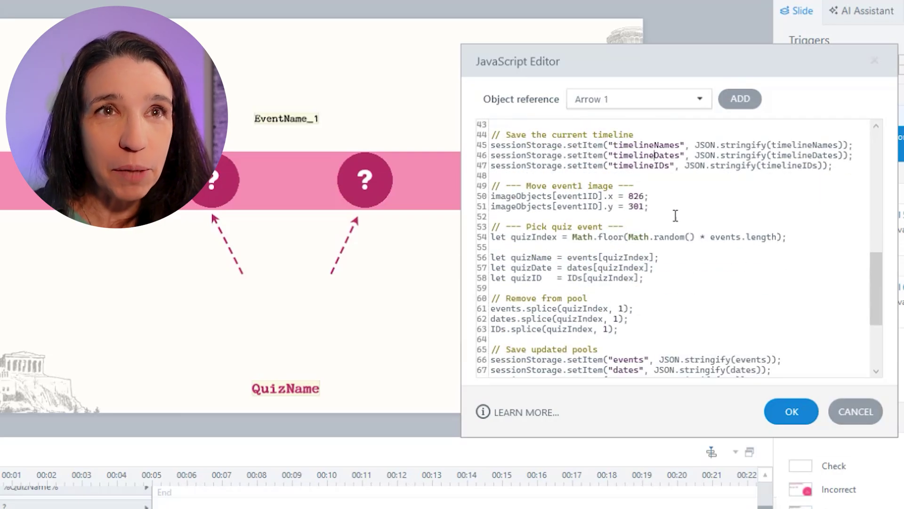
pyautogui.moveTo(648, 206); pyautogui.dragTo(620, 215)
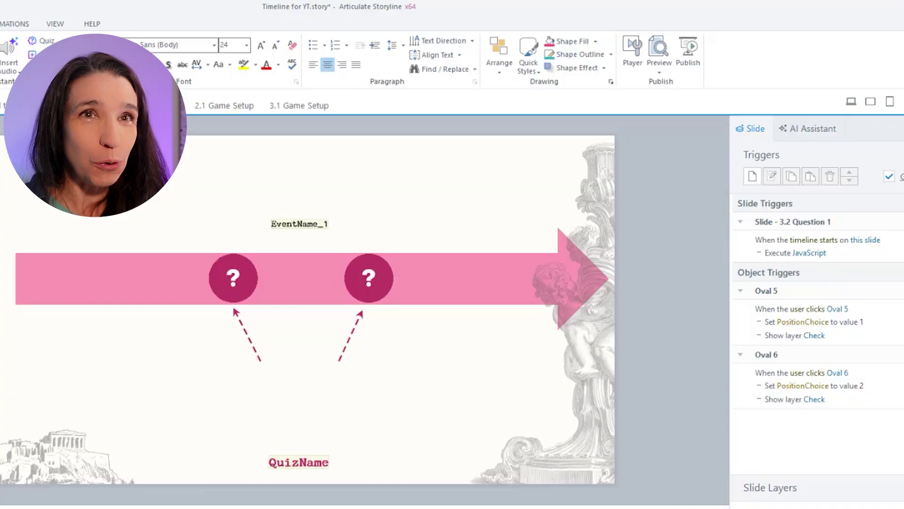
# Reveal the grey image placeholder and review the quiz event's pool and move-to-826, 699 code.
pyautogui.hotkey('ctrl', 'v')
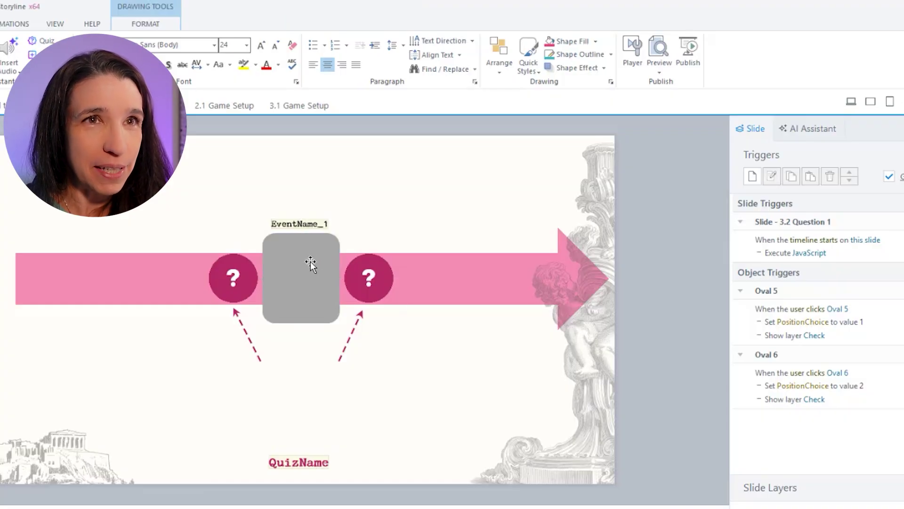
pyautogui.click(145, 24)
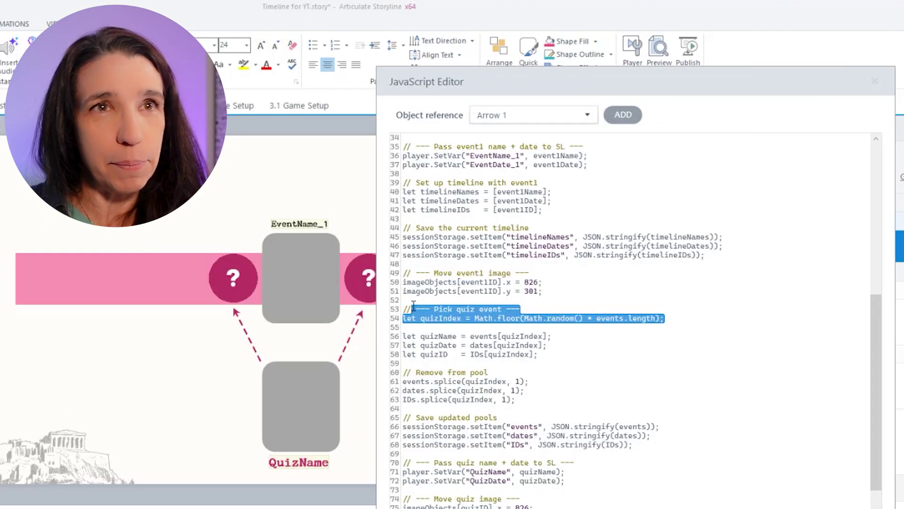
pyautogui.moveTo(543, 402); pyautogui.dragTo(401, 362)
pyautogui.moveTo(649, 457); pyautogui.dragTo(403, 417)
pyautogui.scroll(-2, 546, 391)
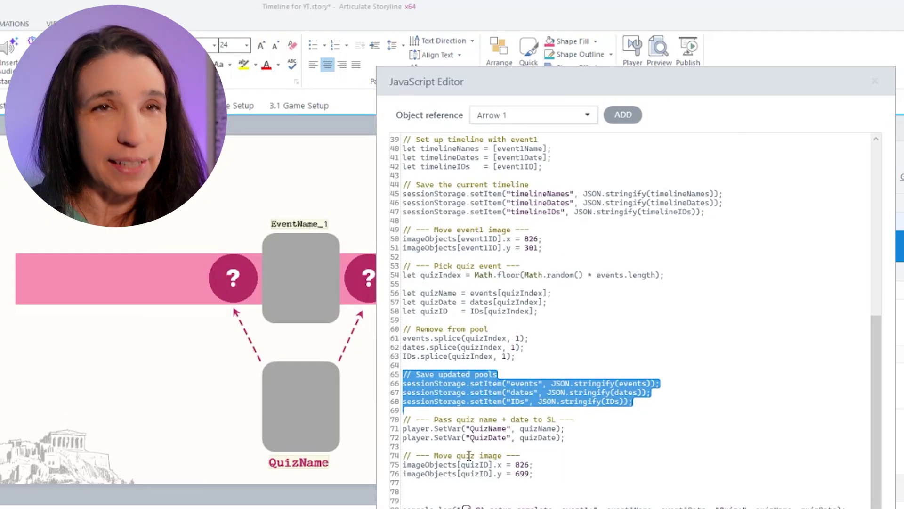
pyautogui.moveTo(546, 478); pyautogui.dragTo(403, 455)
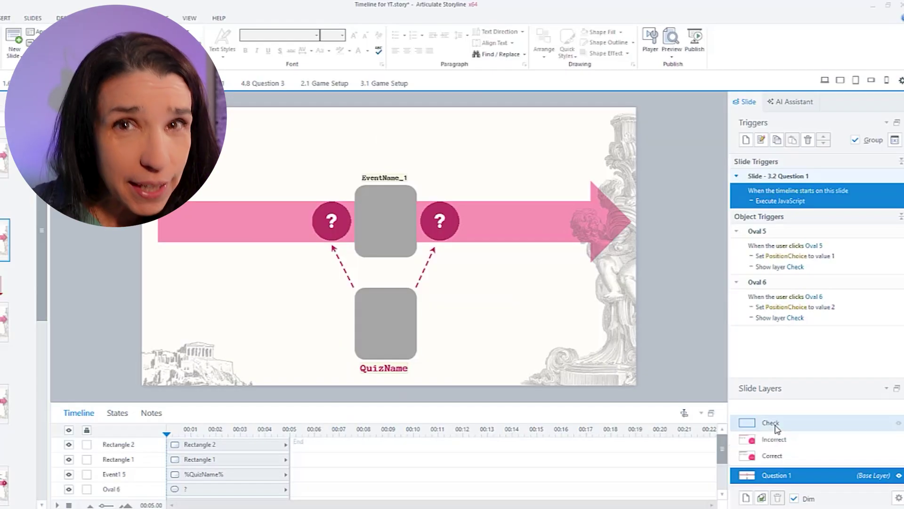
# Review the Check and Correct layers' JavaScript, including saving quiz and anchor IDs in timelineIDs order.
pyautogui.click(777, 426)
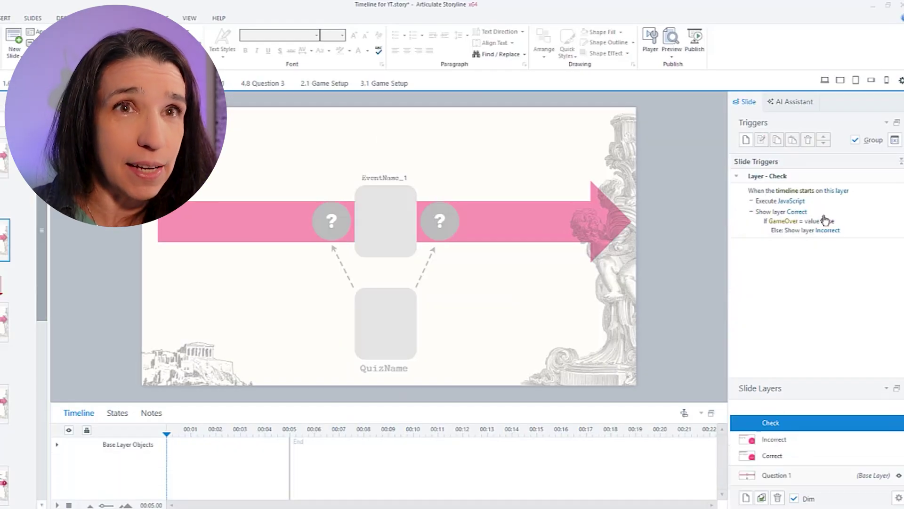
pyautogui.click(793, 201)
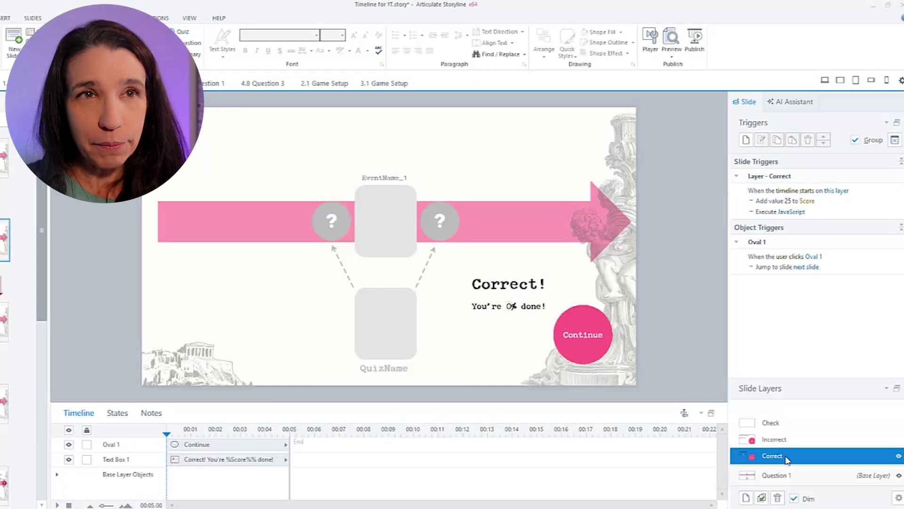
pyautogui.click(793, 211)
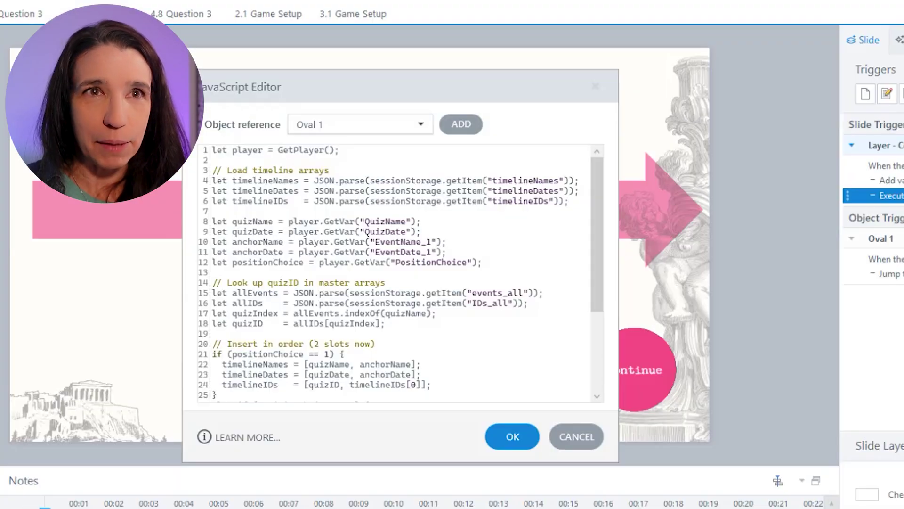
pyautogui.moveTo(617, 369); pyautogui.dragTo(808, 368)
pyautogui.scroll(-5, 693, 348)
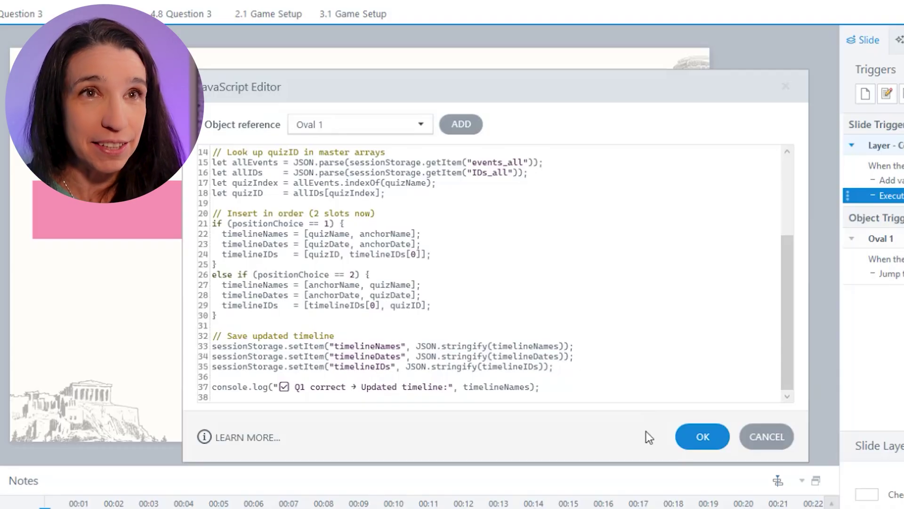
pyautogui.click(699, 437)
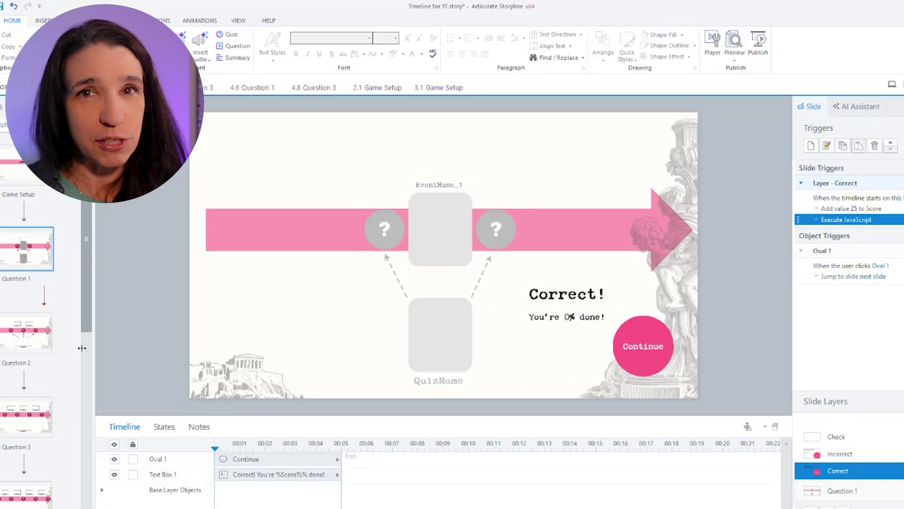
# Open 3.6 Final timeline and review its script positioning events at x 178–1489, y 301.
pyautogui.scroll(-3, 25, 342)
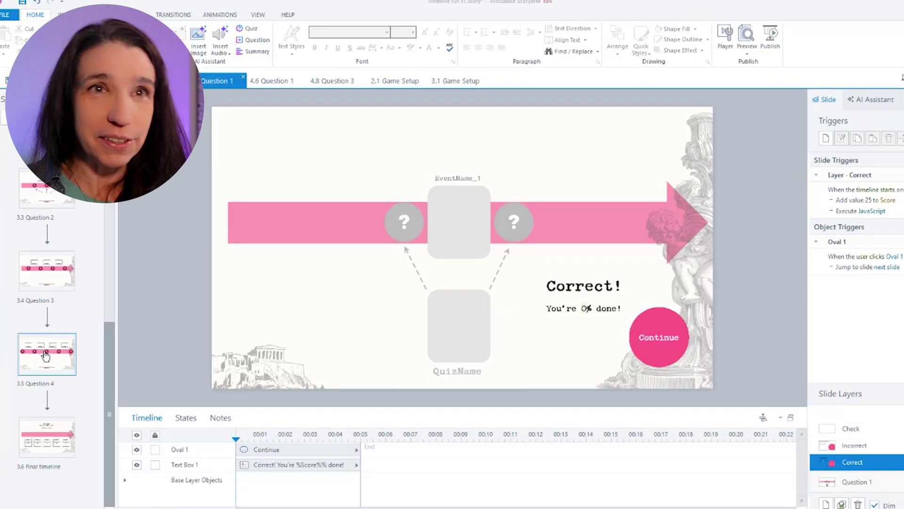
pyautogui.click(42, 443)
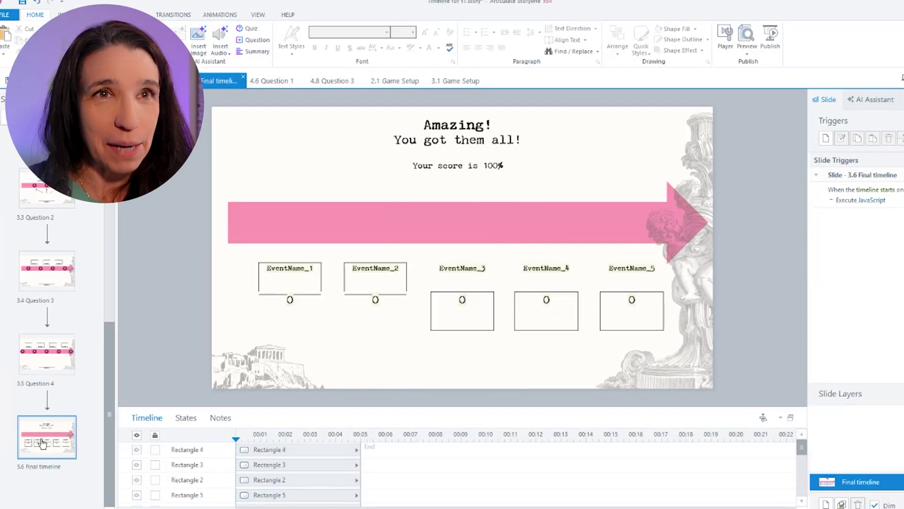
pyautogui.doubleClick(861, 200)
pyautogui.scroll(-6, 659, 358)
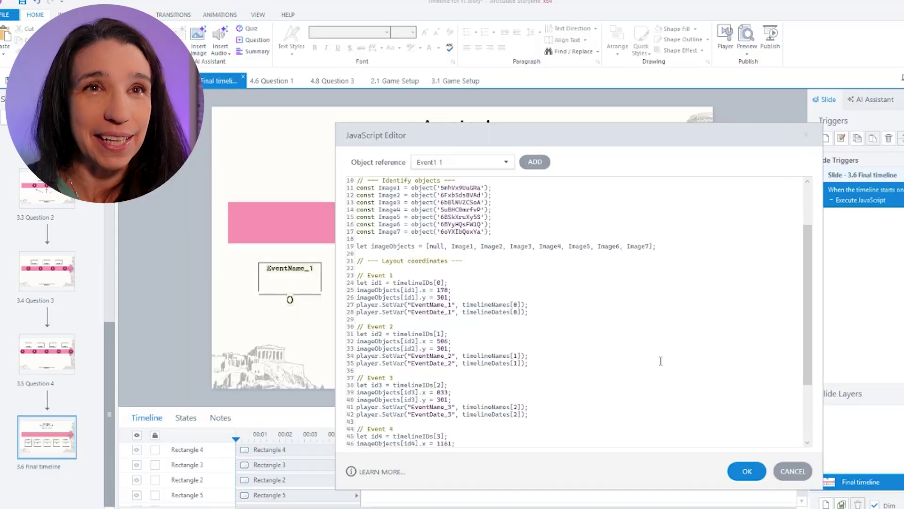
pyautogui.scroll(-1, 658, 353)
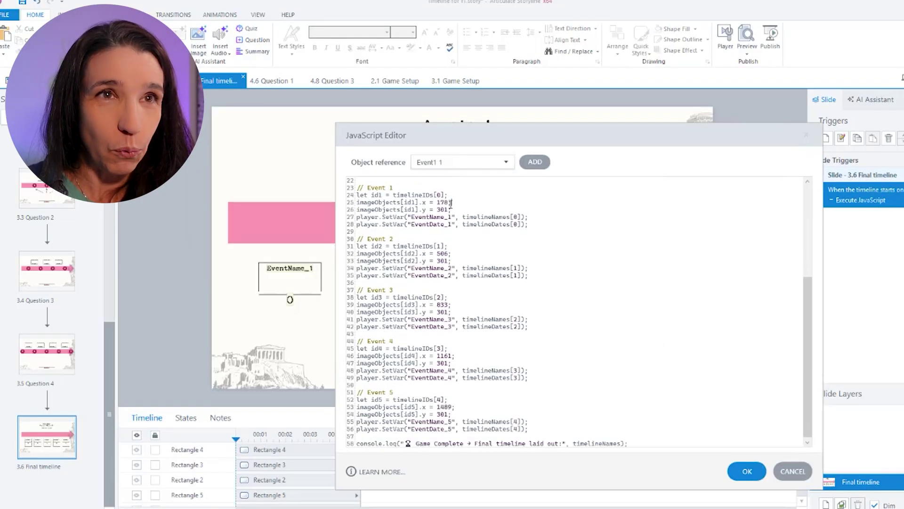
pyautogui.moveTo(451, 203); pyautogui.dragTo(453, 225)
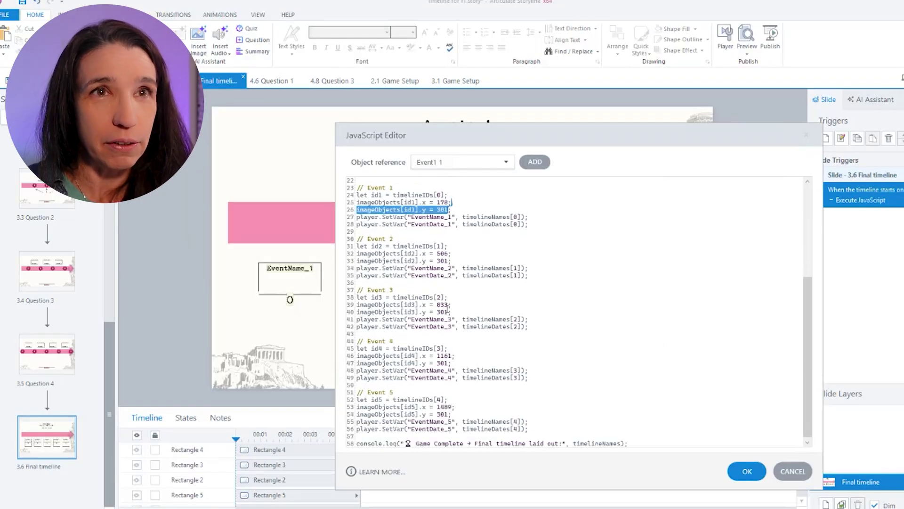
pyautogui.press('Escape')
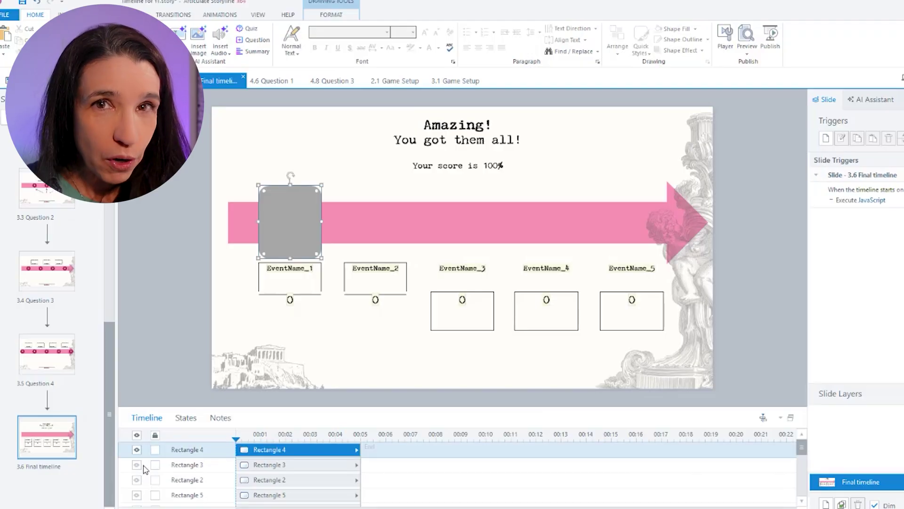
# Unhide the remaining Rectangle placeholders so all five show along the arrow.
pyautogui.click(138, 465)
pyautogui.click(136, 480)
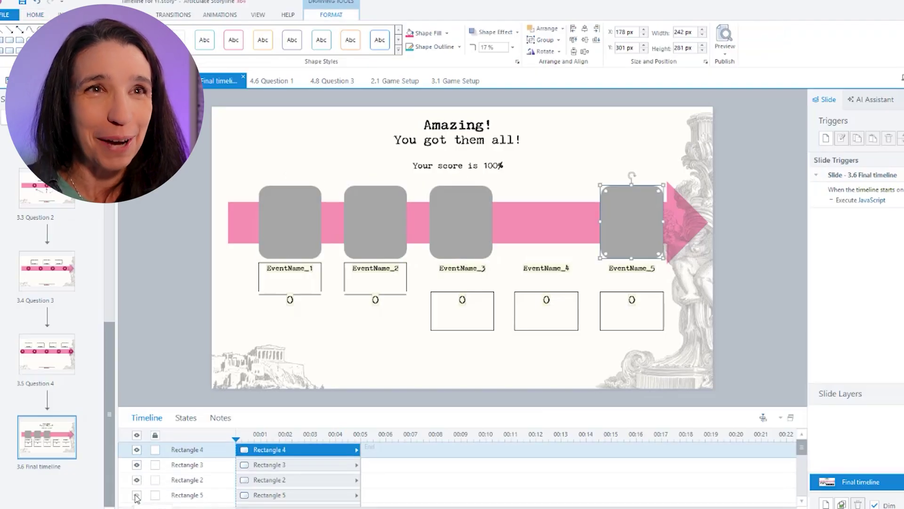
pyautogui.click(137, 495)
pyautogui.scroll(-1, 283, 471)
pyautogui.click(137, 489)
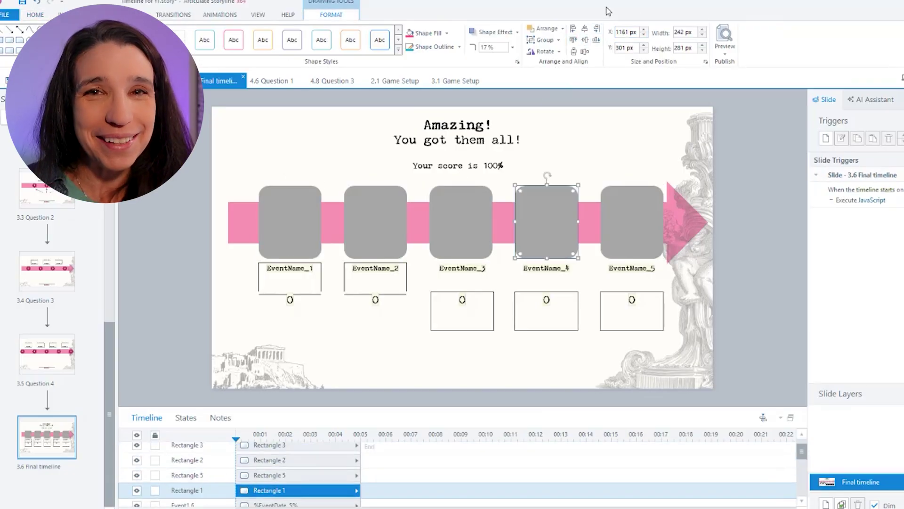